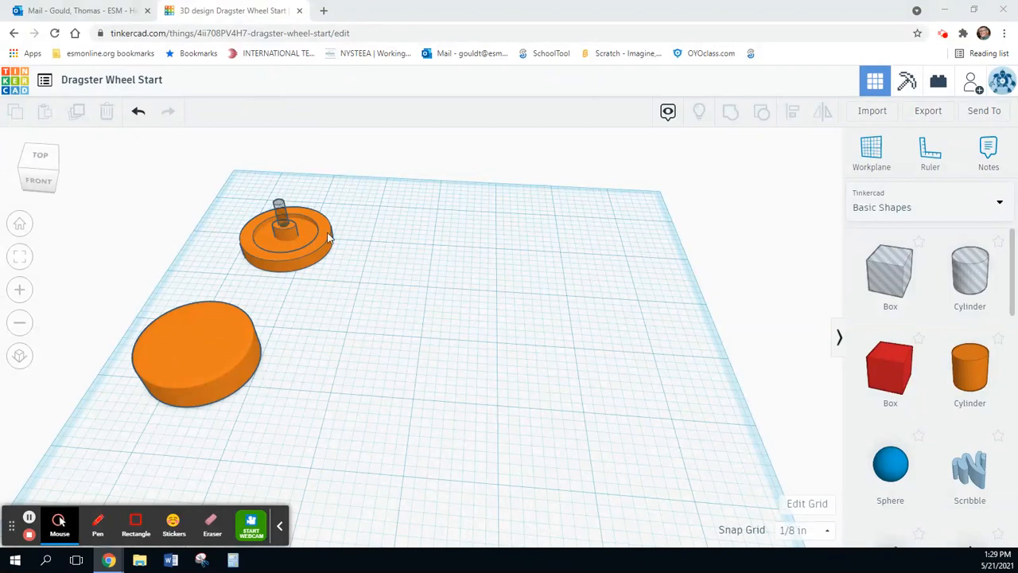
right_drag(356, 280, 325, 281)
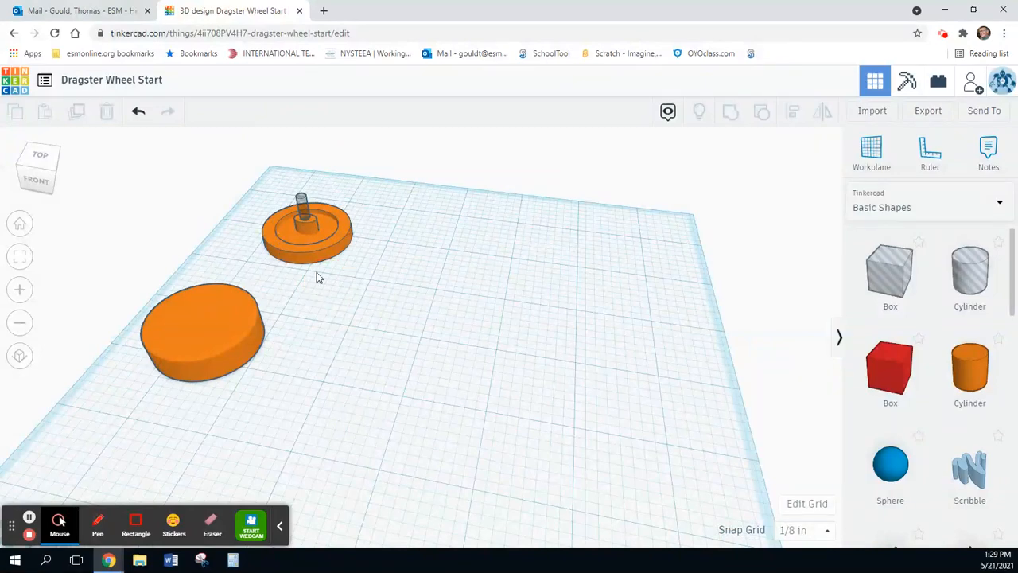
scroll(306, 262, up, 4)
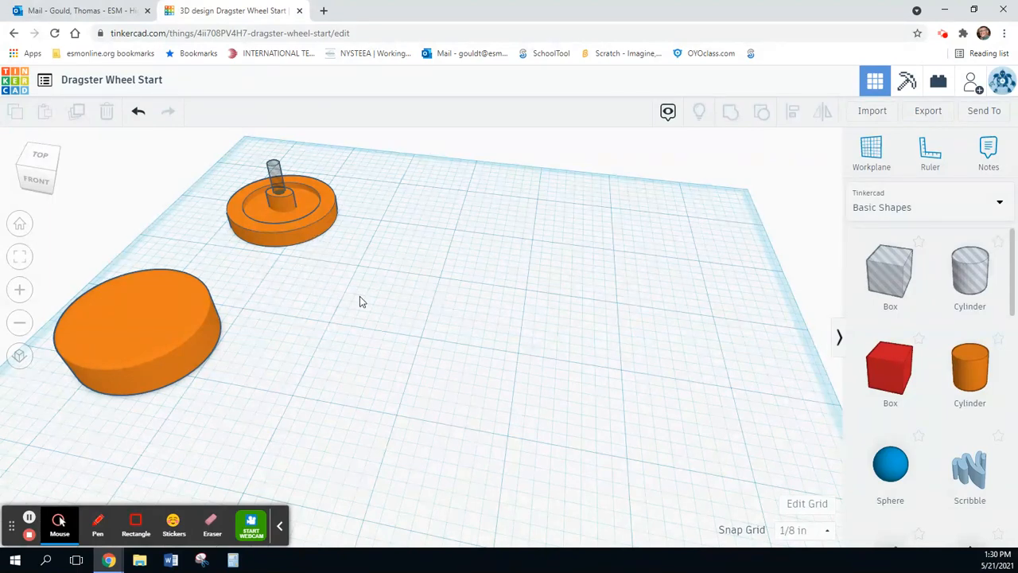
scroll(943, 368, down, 6)
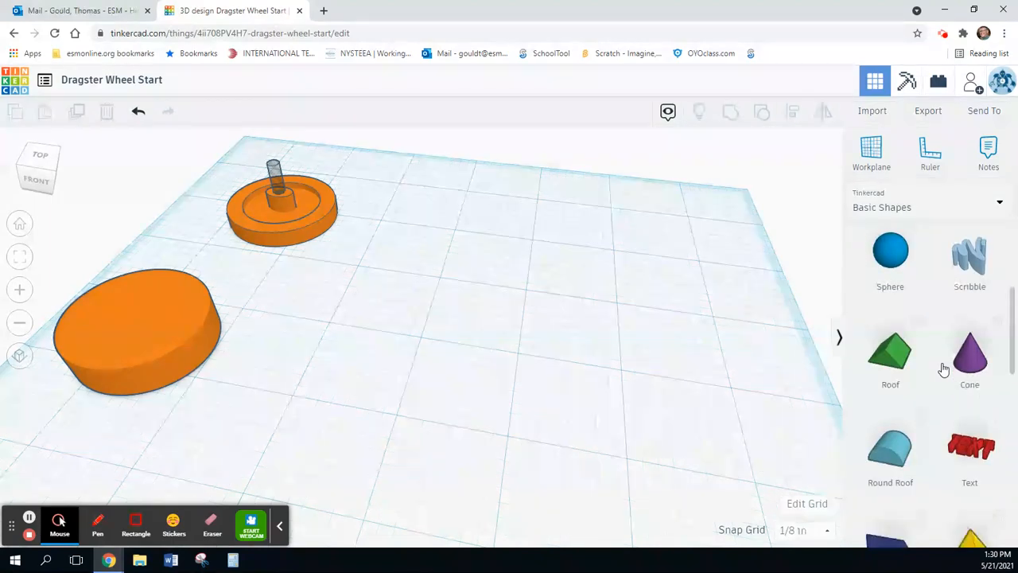
scroll(943, 368, down, 3)
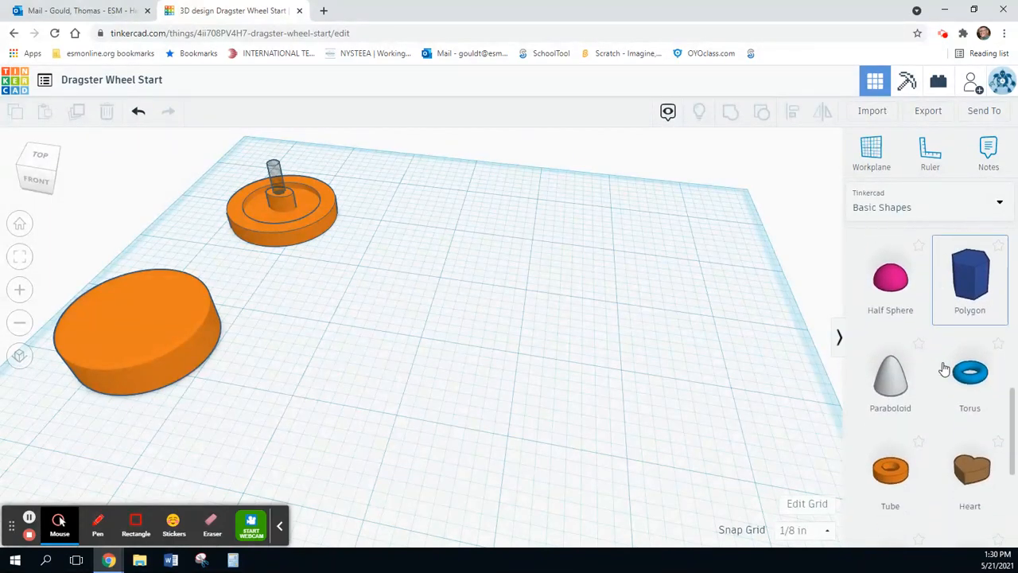
scroll(946, 364, up, 3)
scroll(946, 364, up, 6)
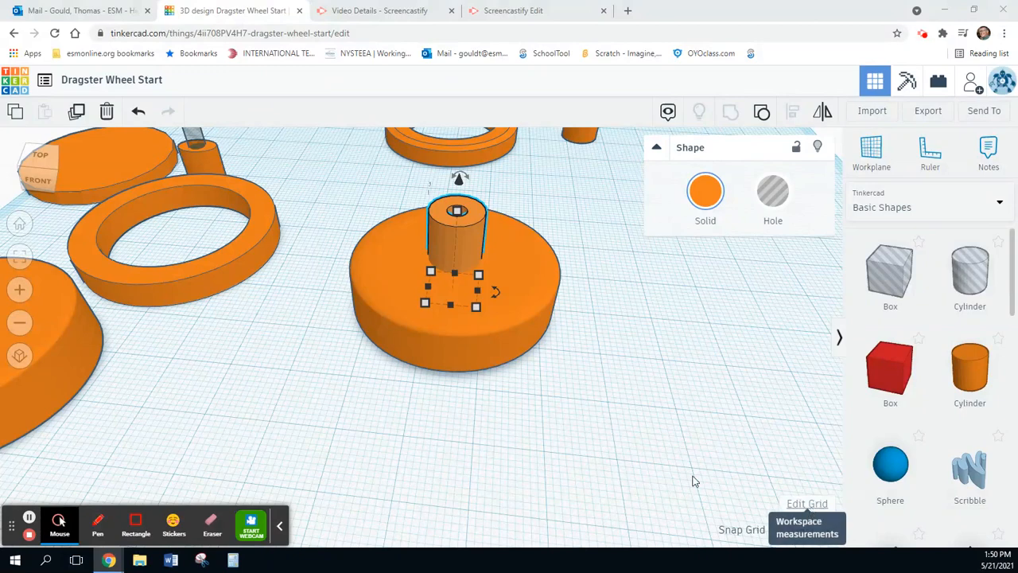
Step: Change the workplane grid units to inches and update the grid
click(815, 504)
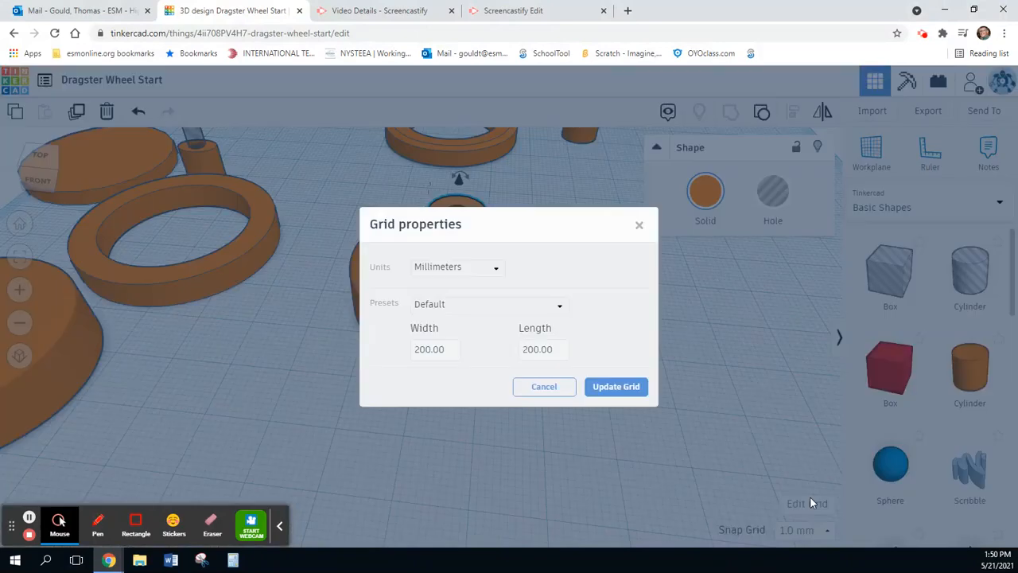
click(497, 271)
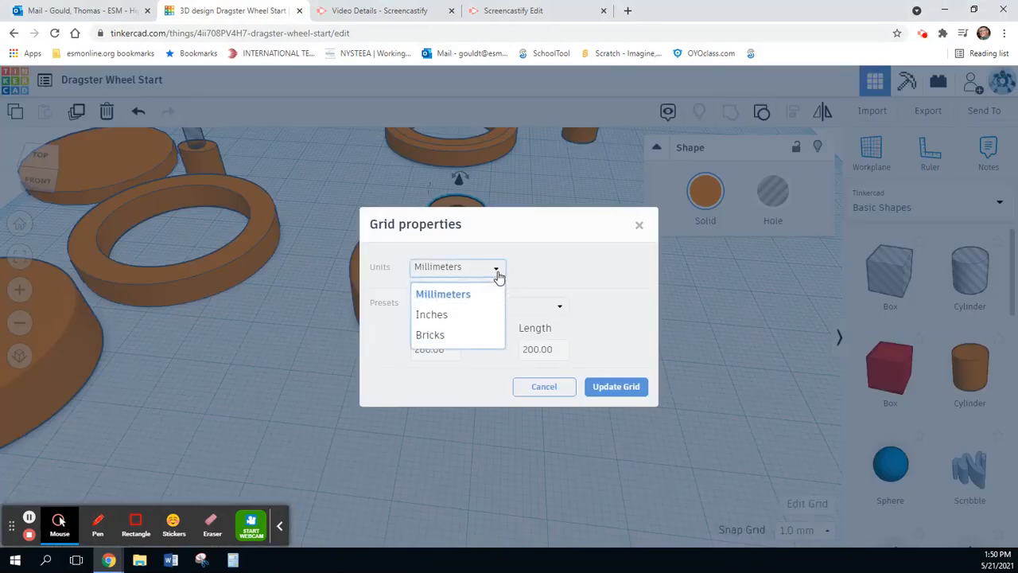
click(439, 316)
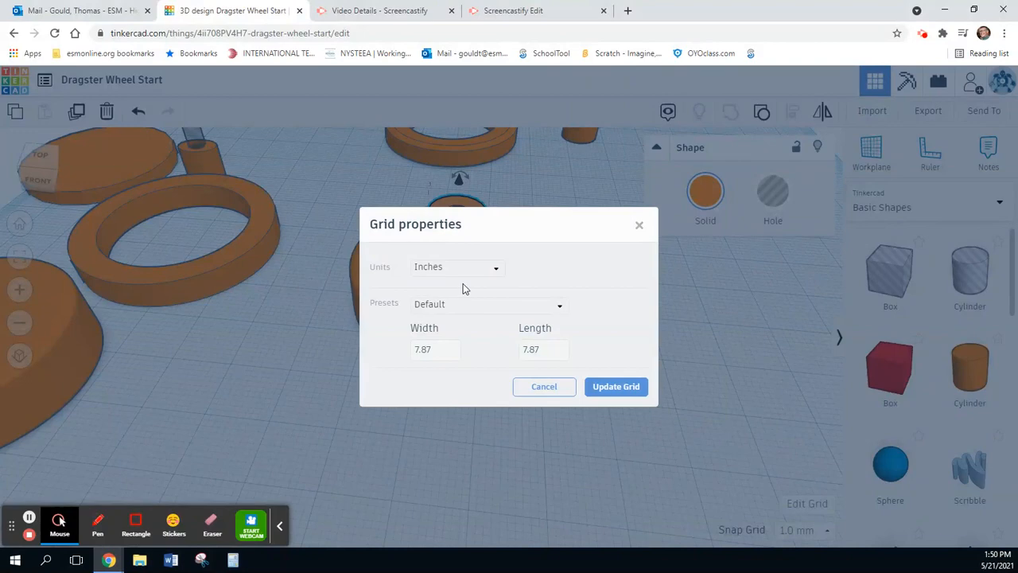
click(607, 391)
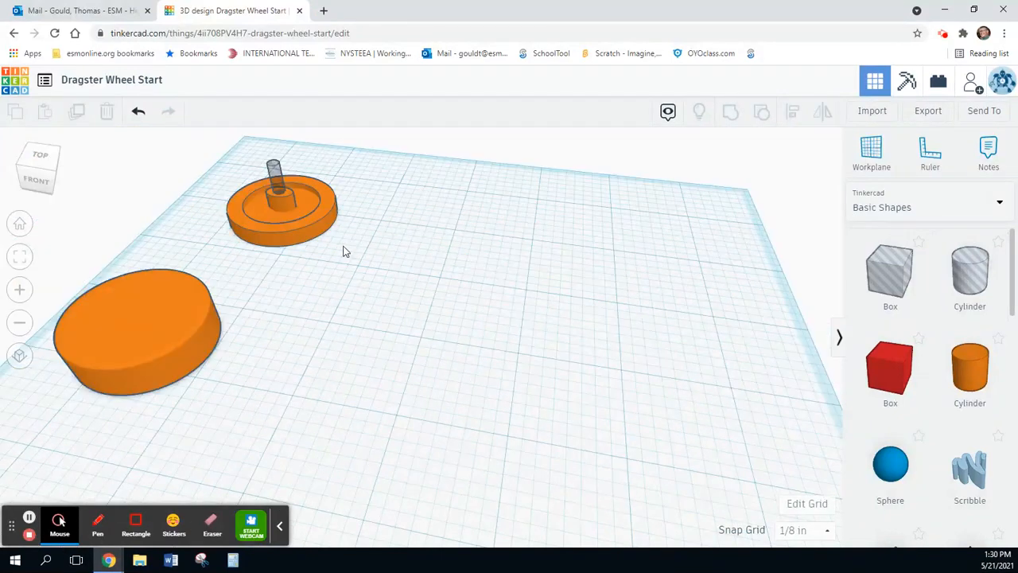
Step: Select the outer ring of the small wheel and set its depth to 1.4 in
click(243, 205)
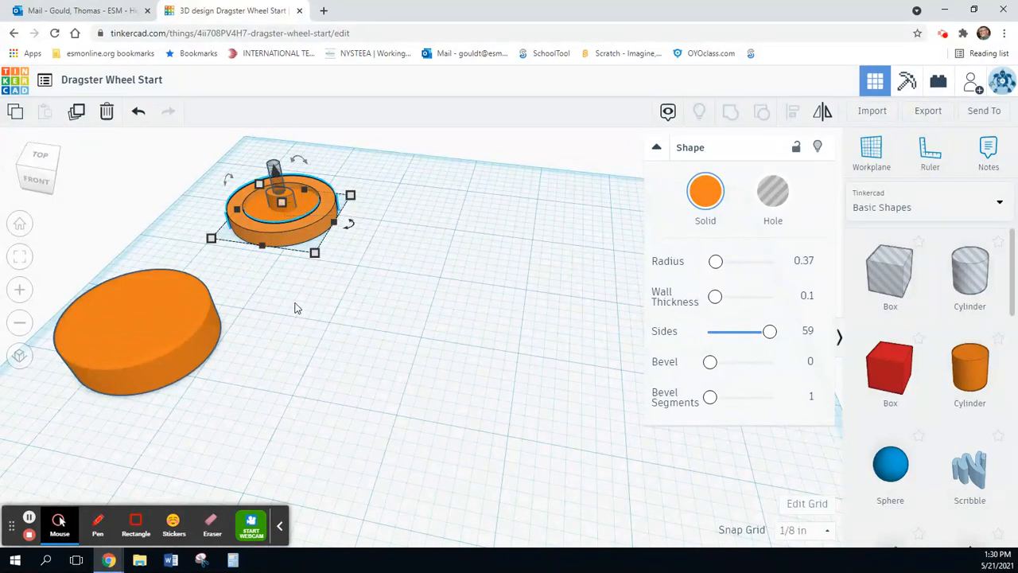
mouse_move(315, 256)
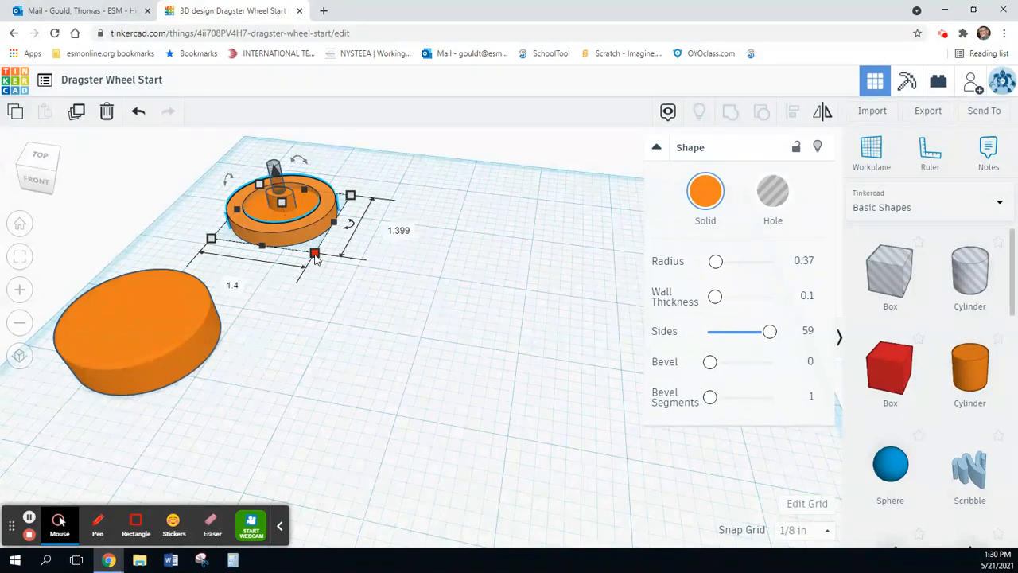
click(233, 287)
click(400, 231)
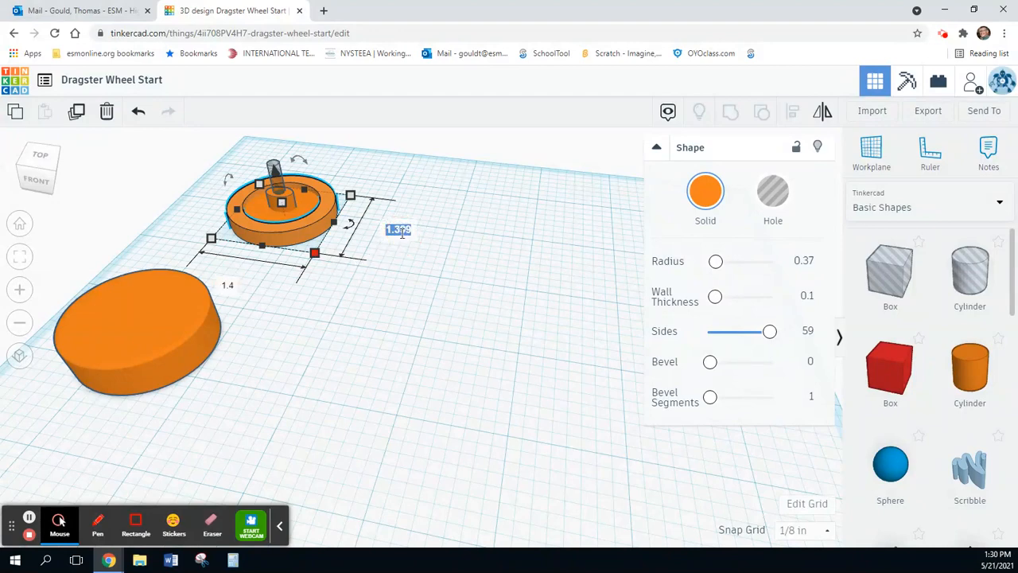
text(1.4)
key(Return)
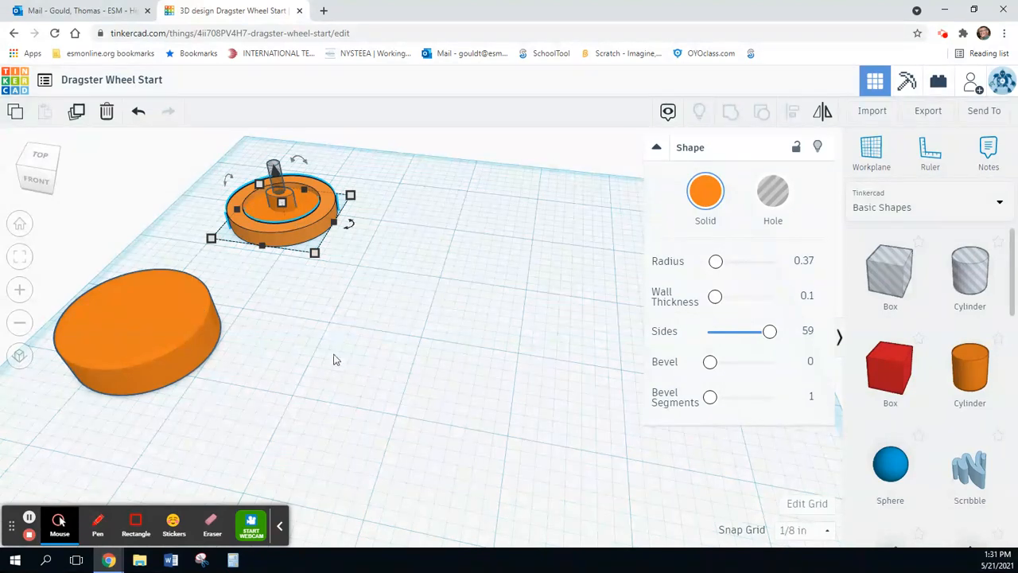
Step: Move the small wheel's ring and base disc away from its hub, and check the axle hole's diameter
drag(293, 237, 373, 185)
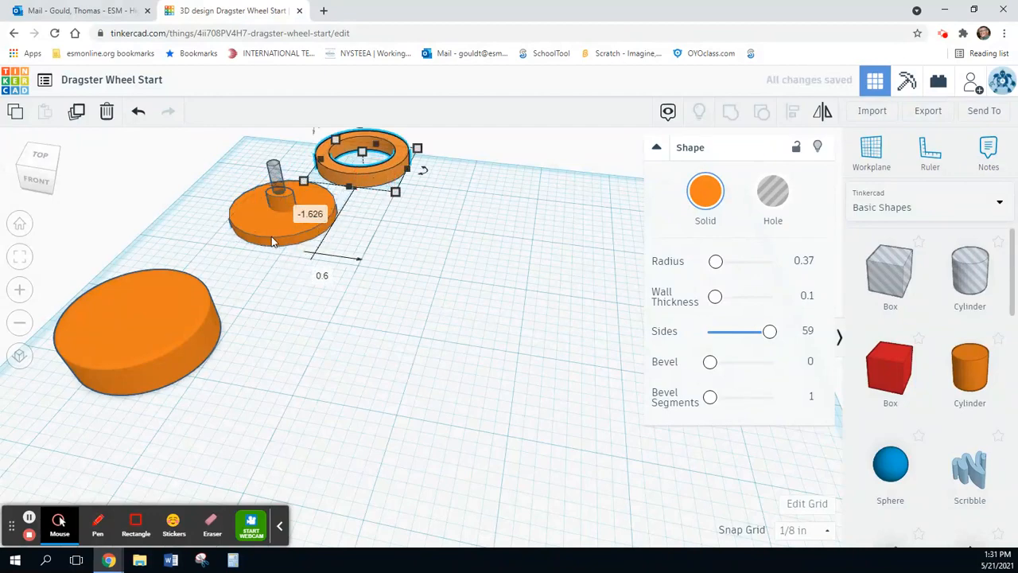
drag(267, 237, 193, 221)
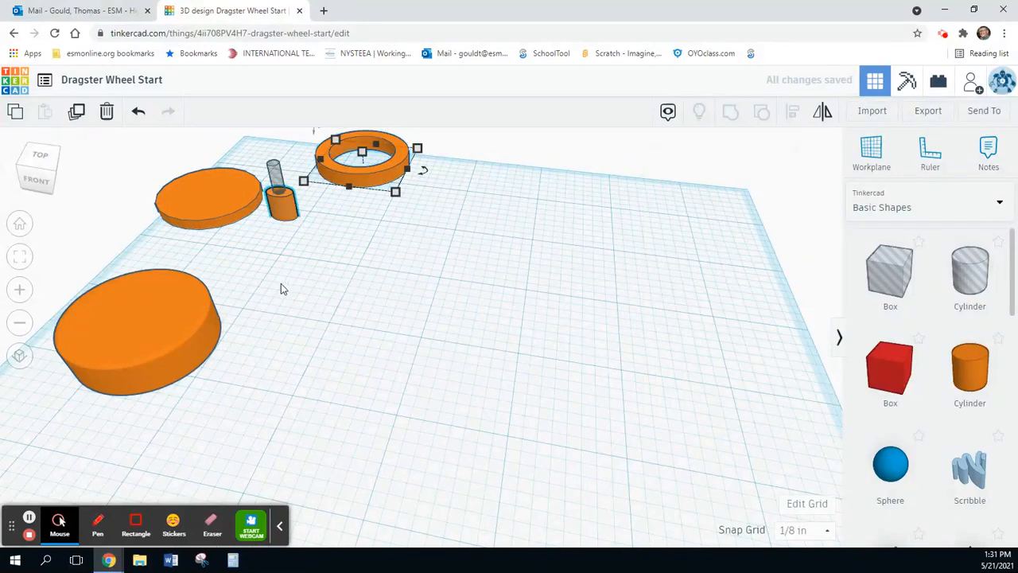
click(275, 203)
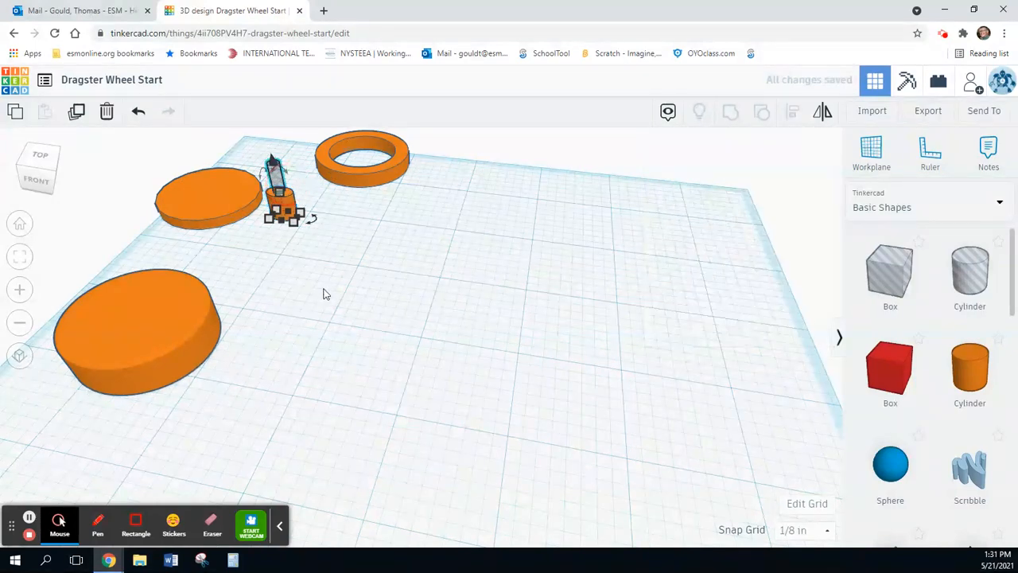
key(h)
click(288, 211)
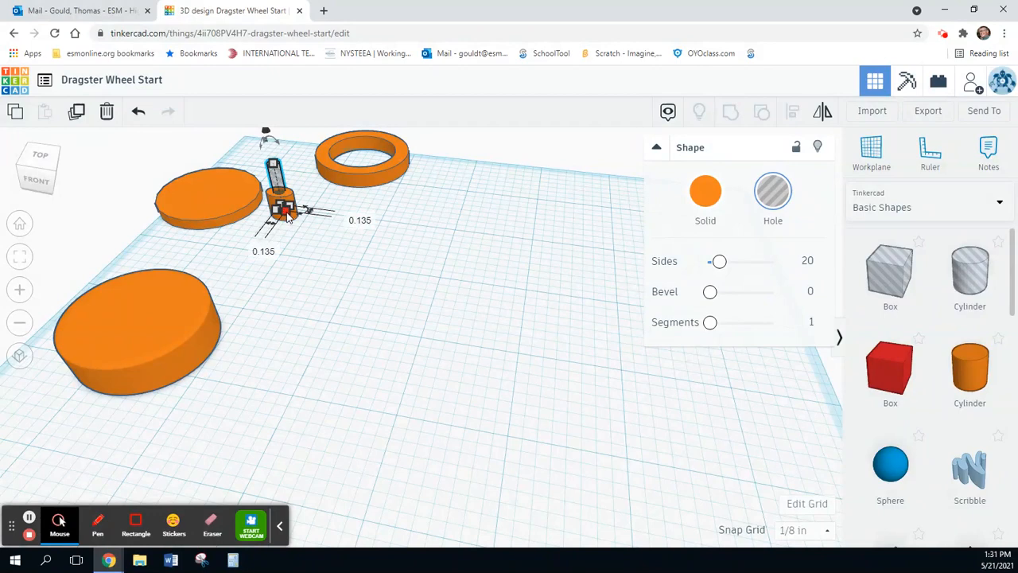
Step: Place a hole cylinder on the empty workplane and set both its width and depth to 0.135 in
click(969, 290)
click(431, 301)
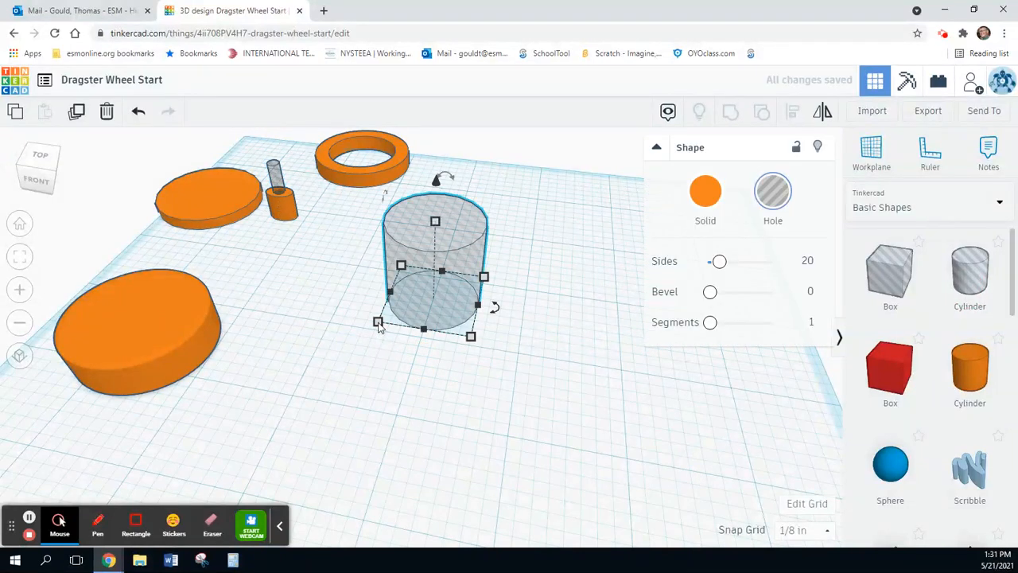
click(378, 322)
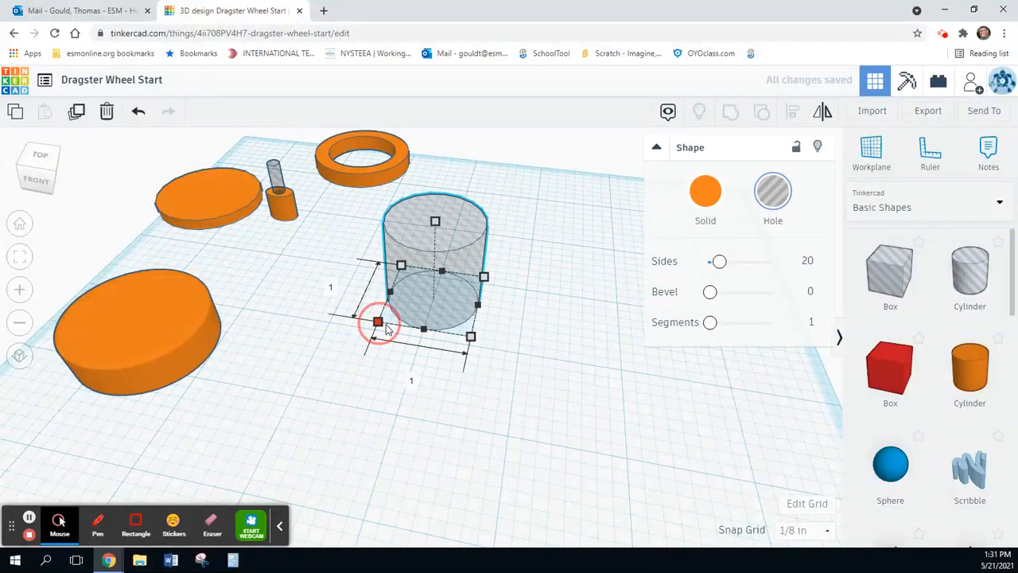
click(326, 283)
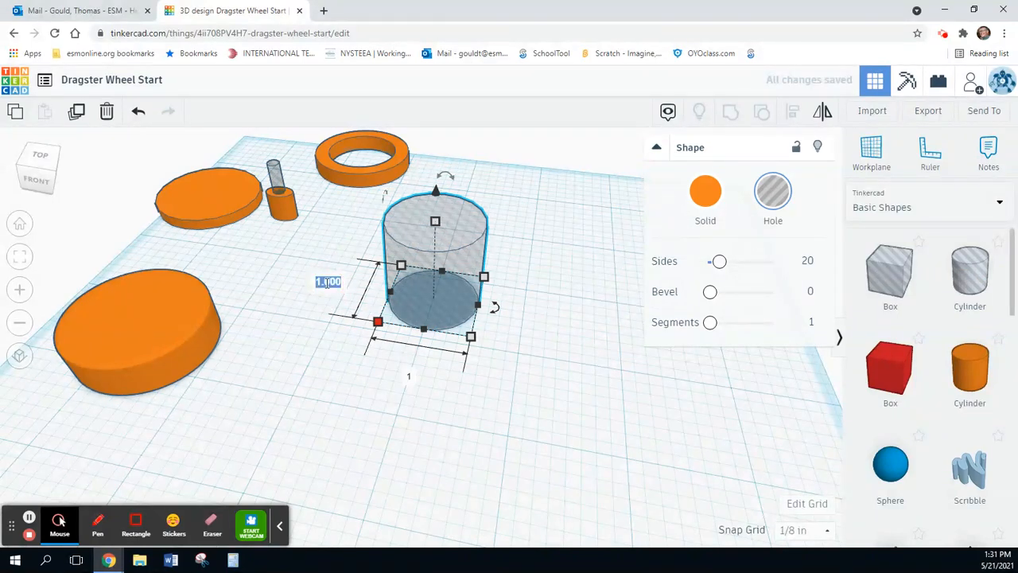
key(BackSpace)
text(.3)
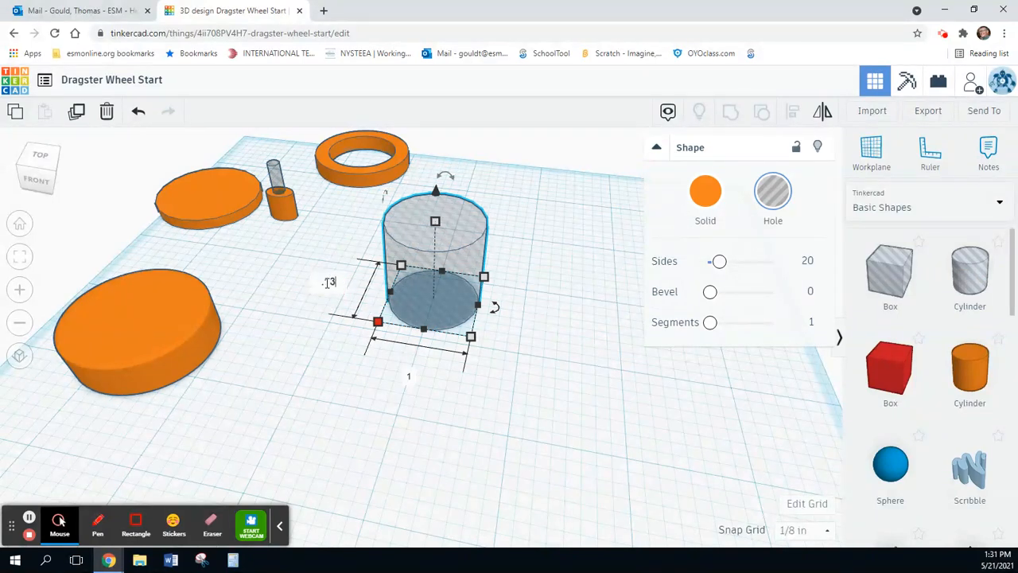
text(5)
key(Tab)
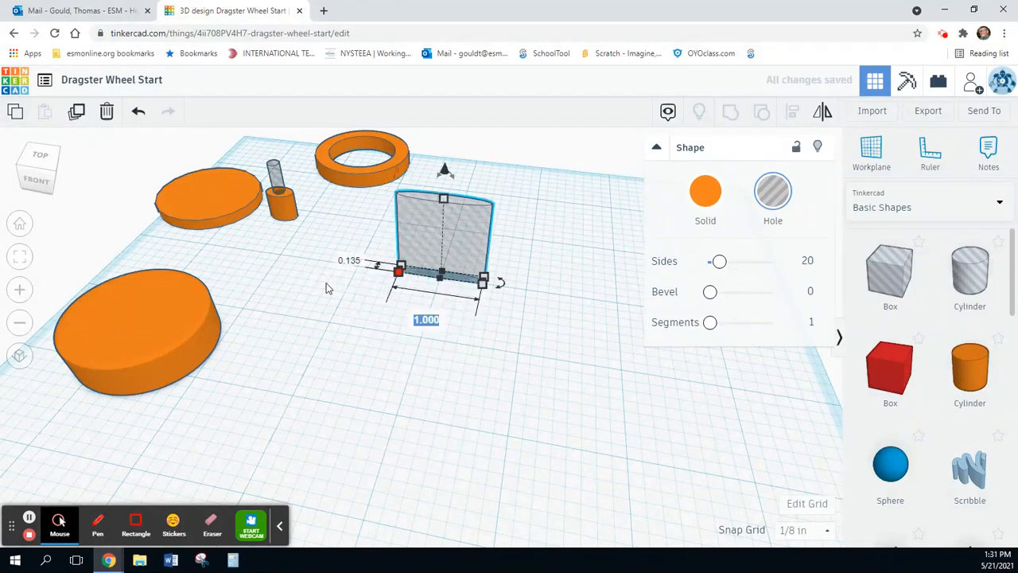
key(BackSpace)
text(.135)
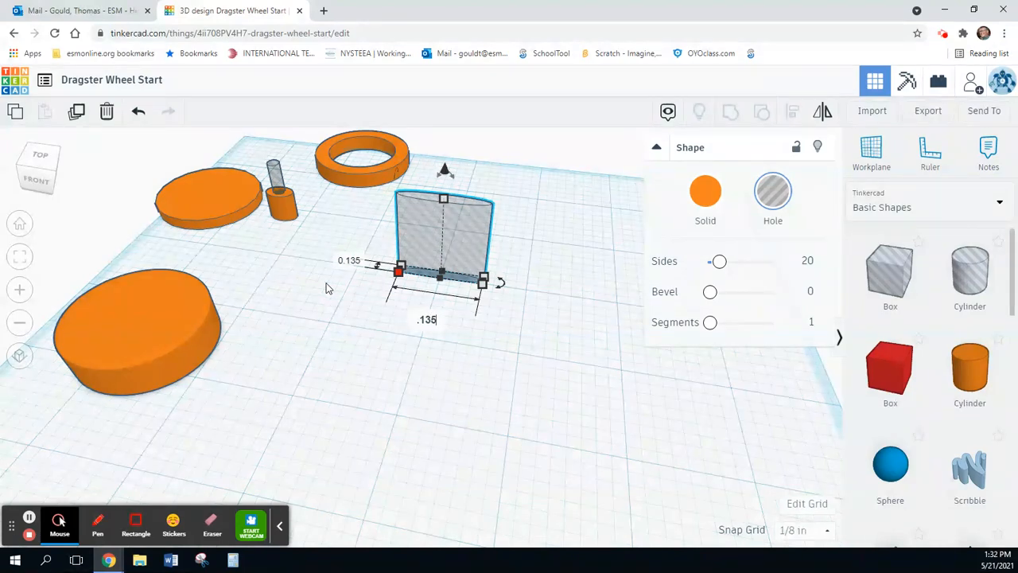
key(Return)
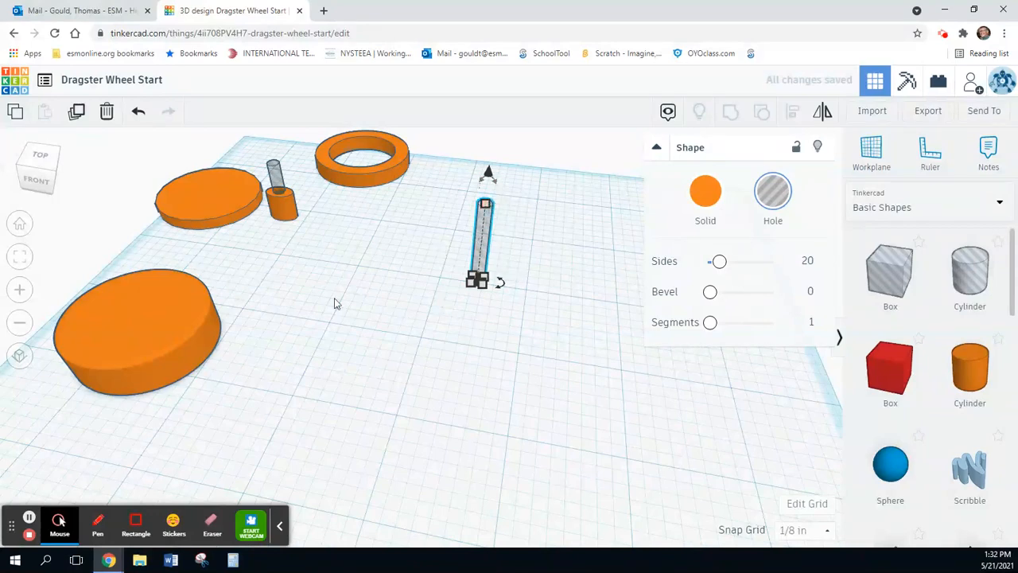
Step: Place a solid cylinder over the new axle hole and set both its width and depth to 0.35 in
click(288, 209)
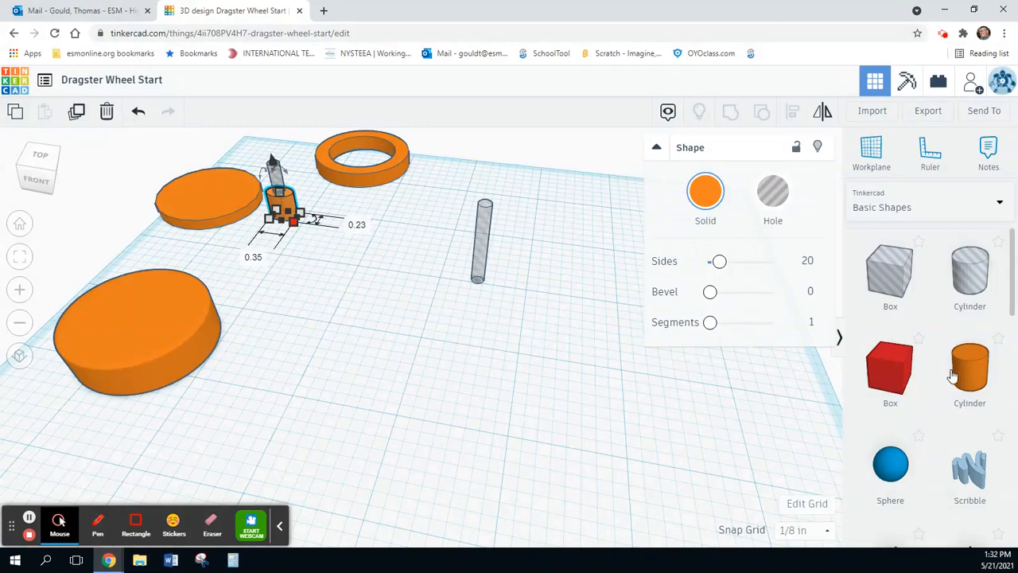
drag(963, 380, 476, 294)
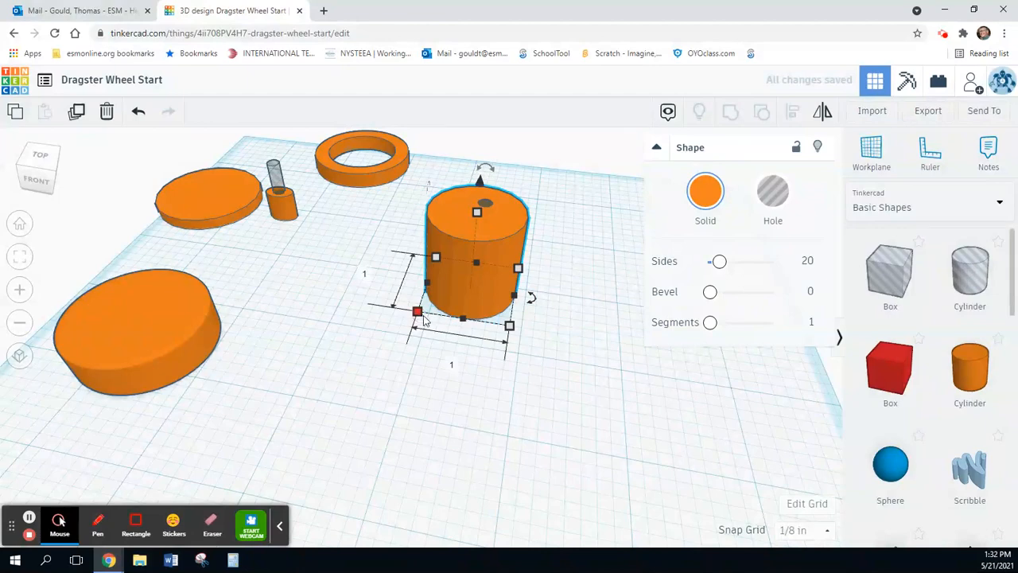
click(365, 273)
key(BackSpace)
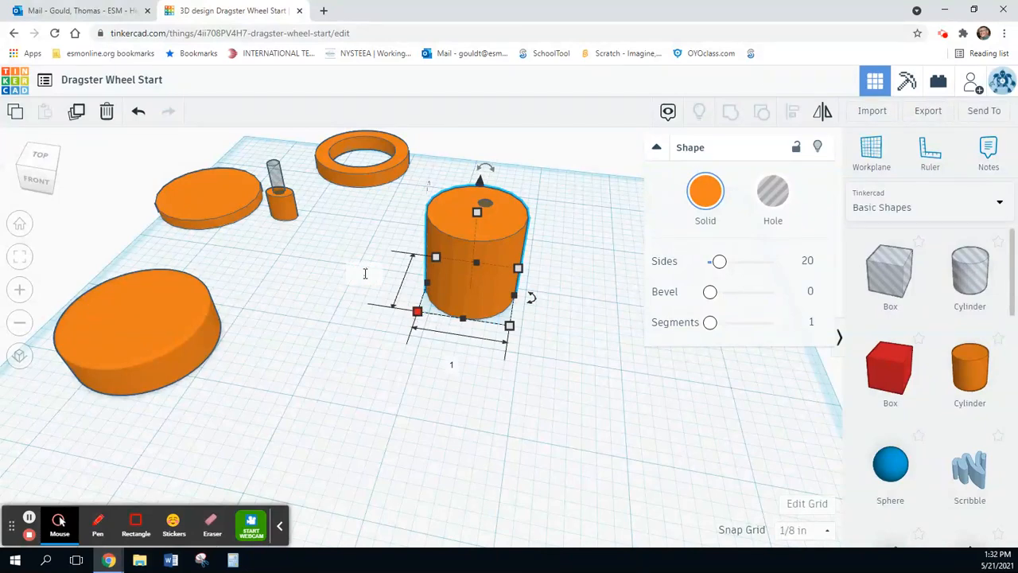
text(.35)
key(Tab)
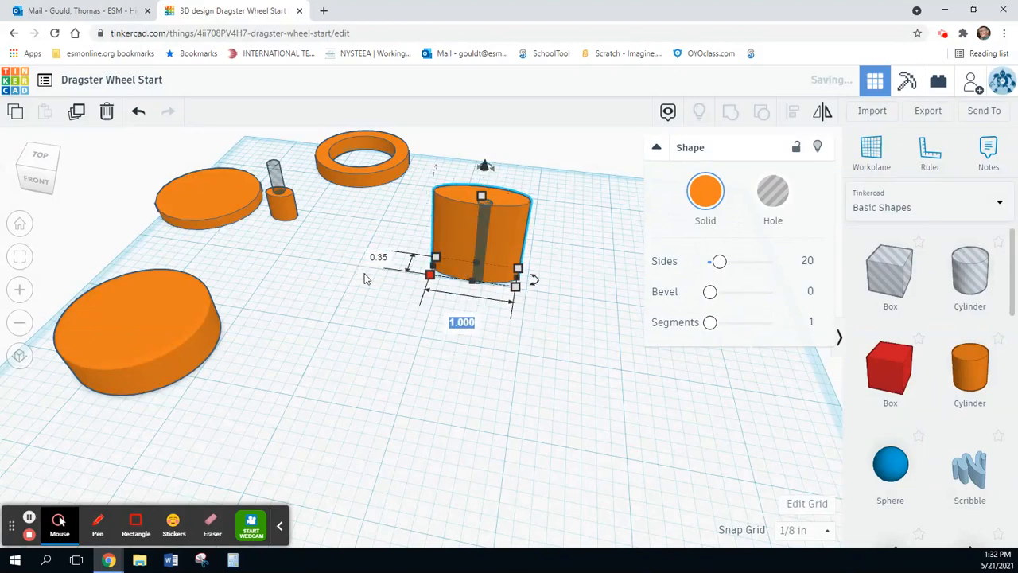
key(BackSpace)
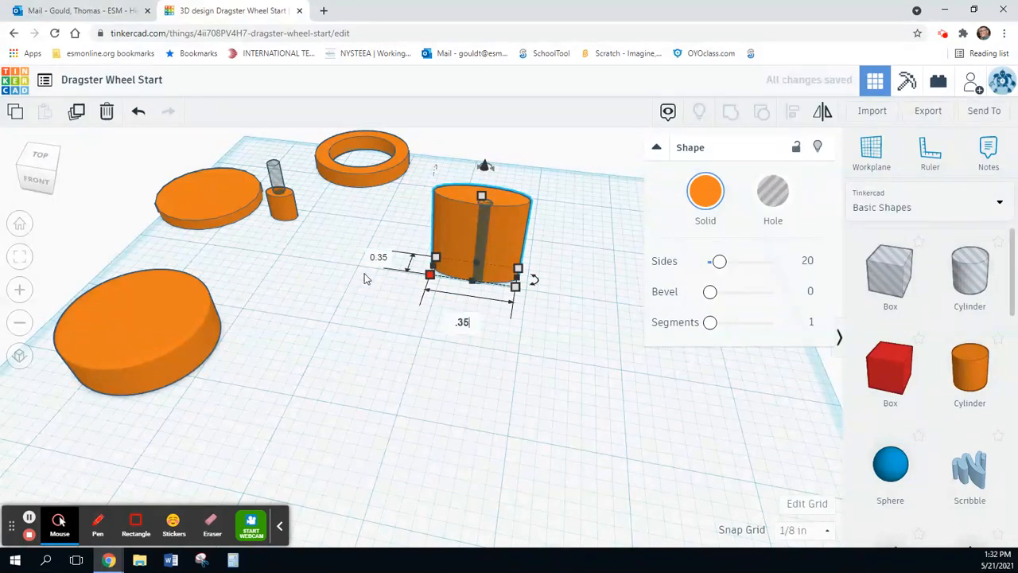
text(.35)
key(Return)
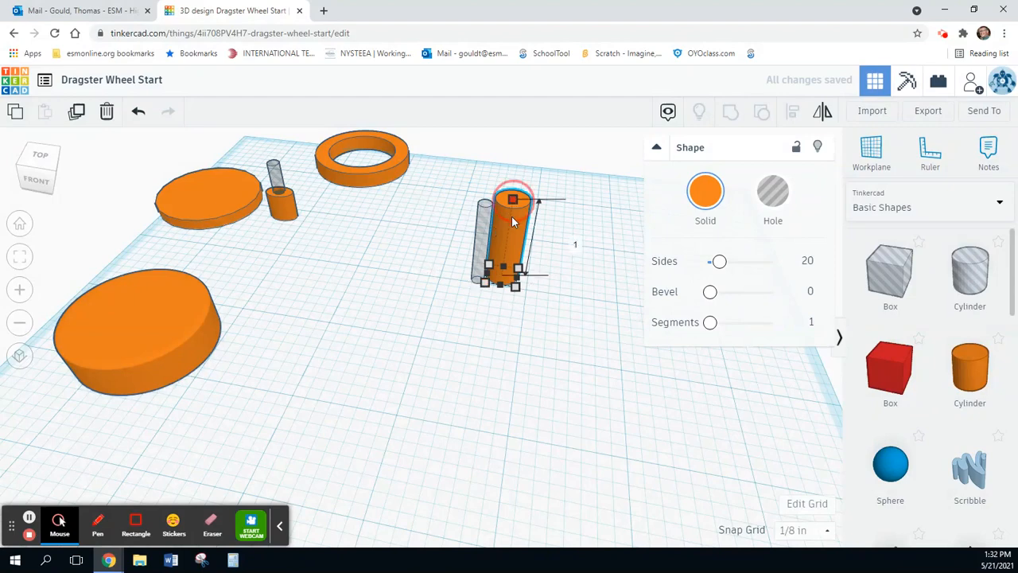
Step: Set the new solid hub cylinder's height to 0.35 in
drag(511, 216, 510, 234)
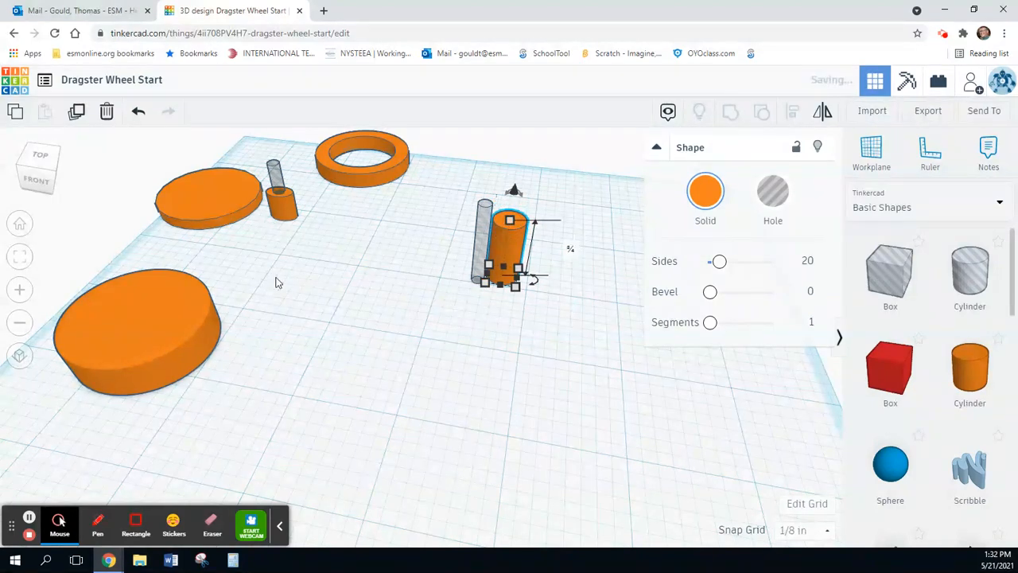
click(279, 213)
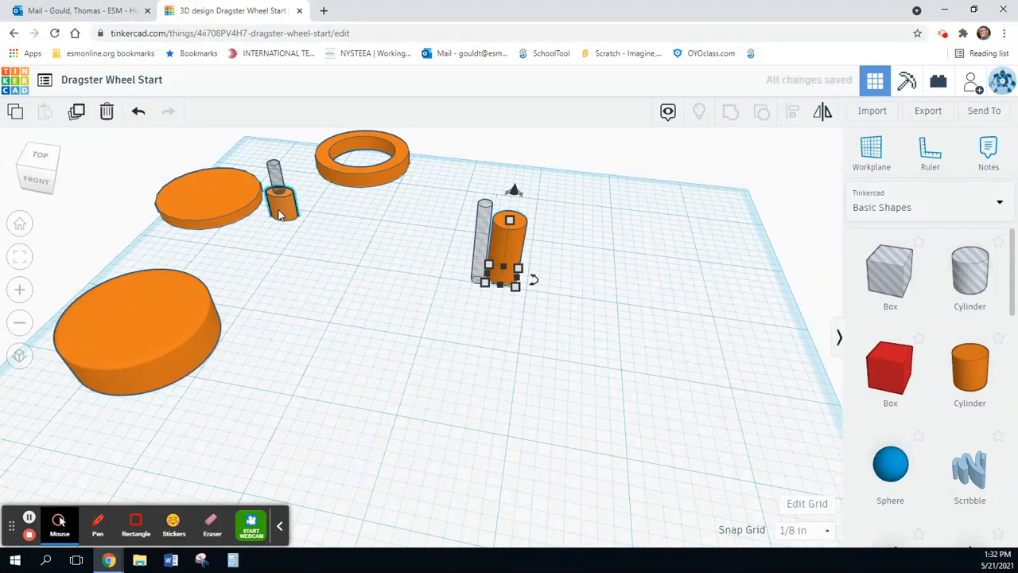
click(507, 240)
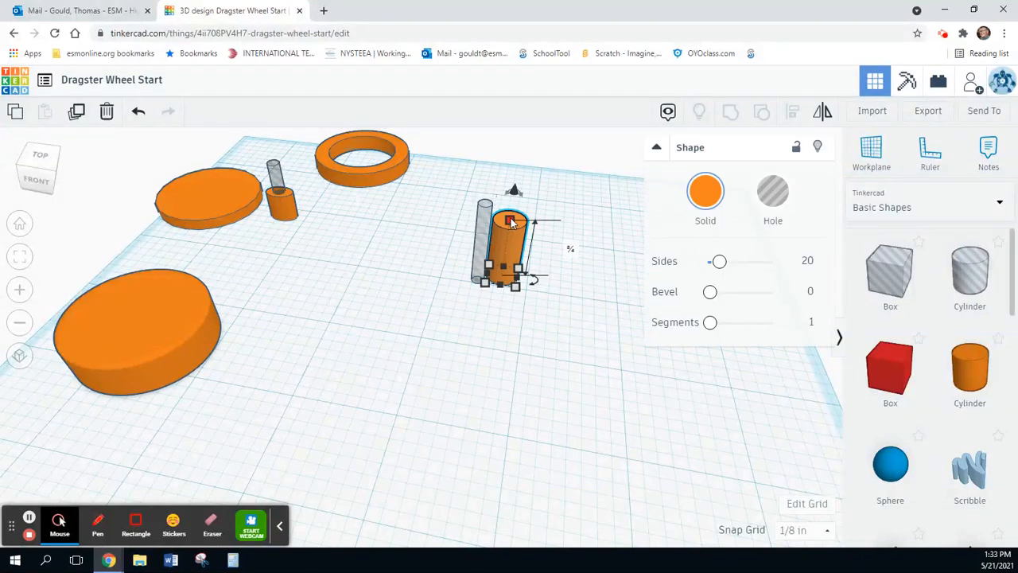
click(571, 250)
text(.35)
key(Return)
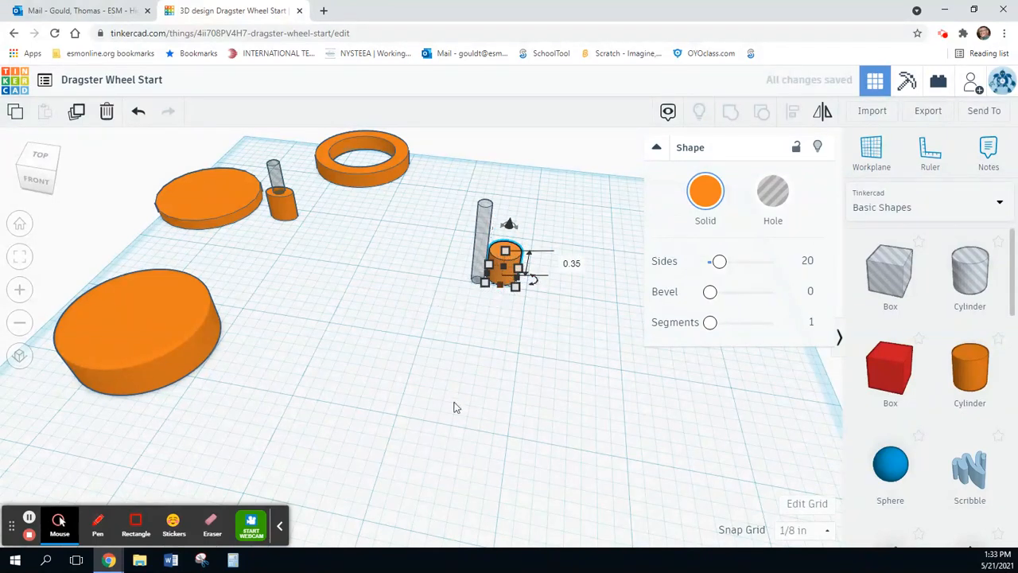
click(440, 189)
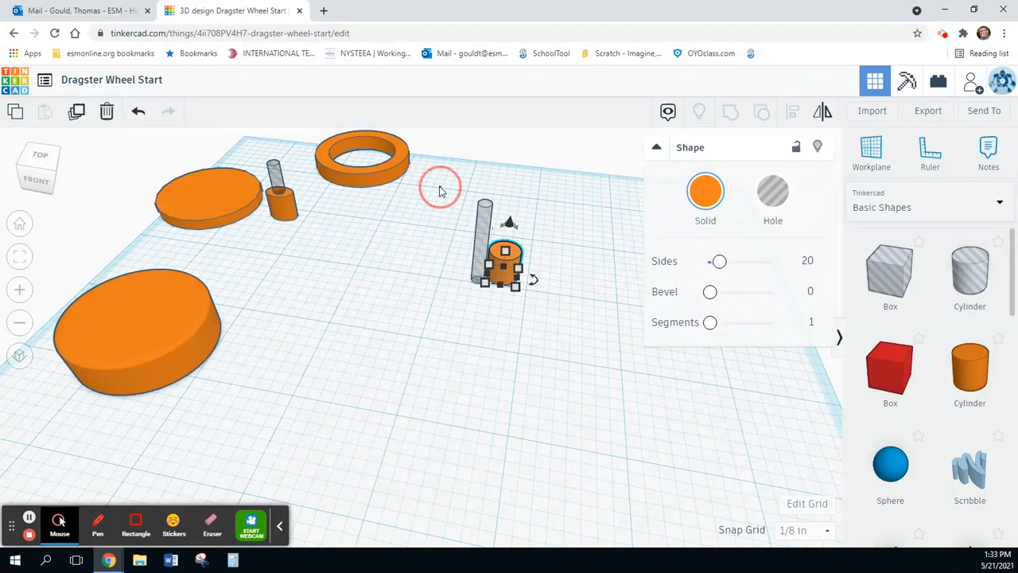
Step: Select the axle hole and the new hub cylinder together and align their centers in both horizontal directions
drag(440, 187, 537, 310)
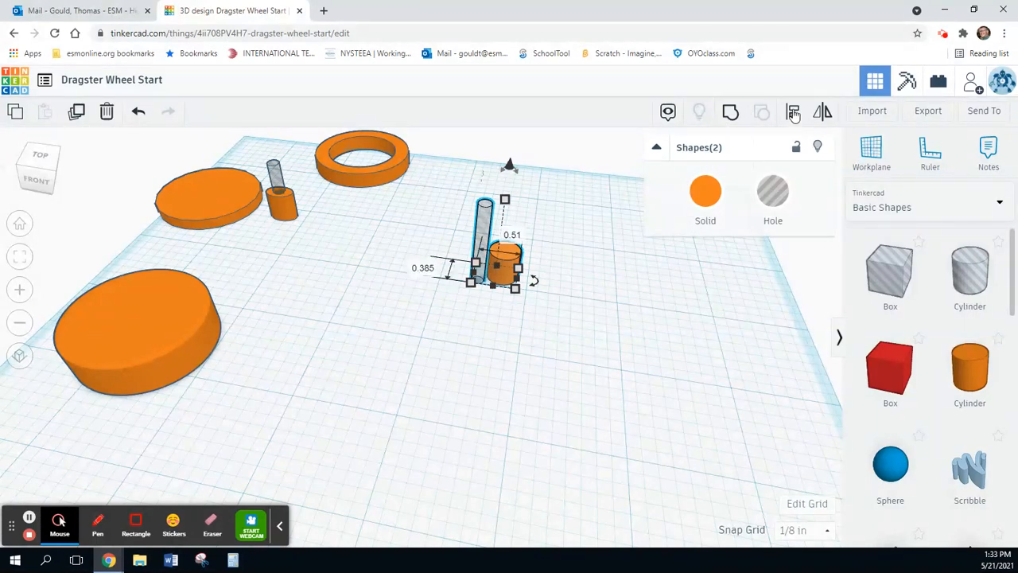
click(793, 113)
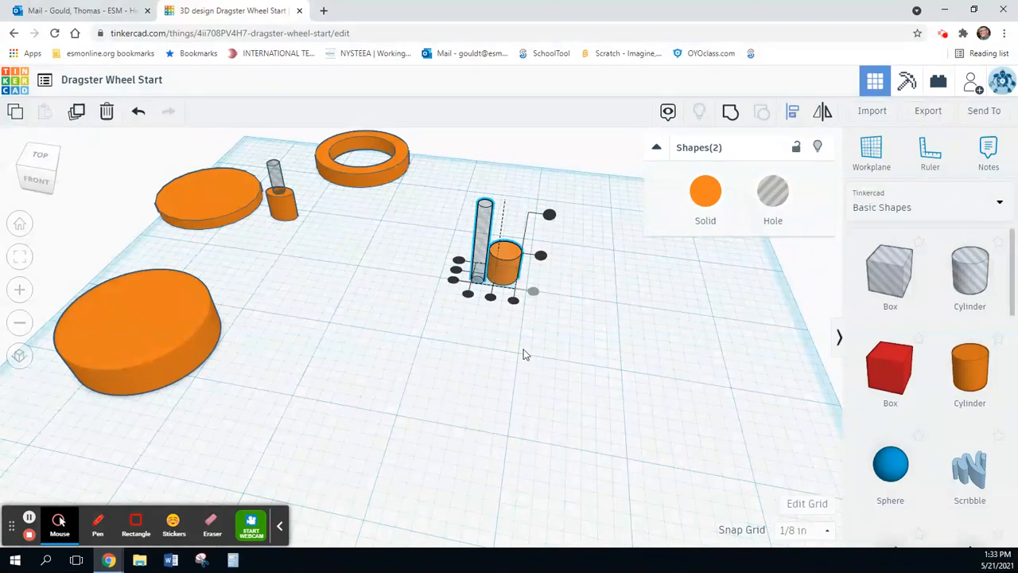
click(491, 300)
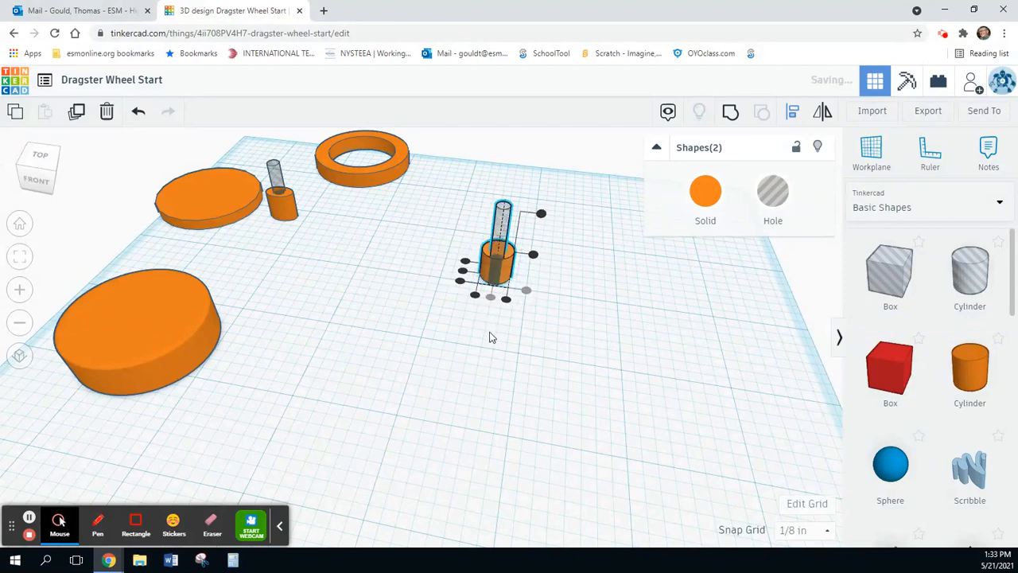
click(462, 273)
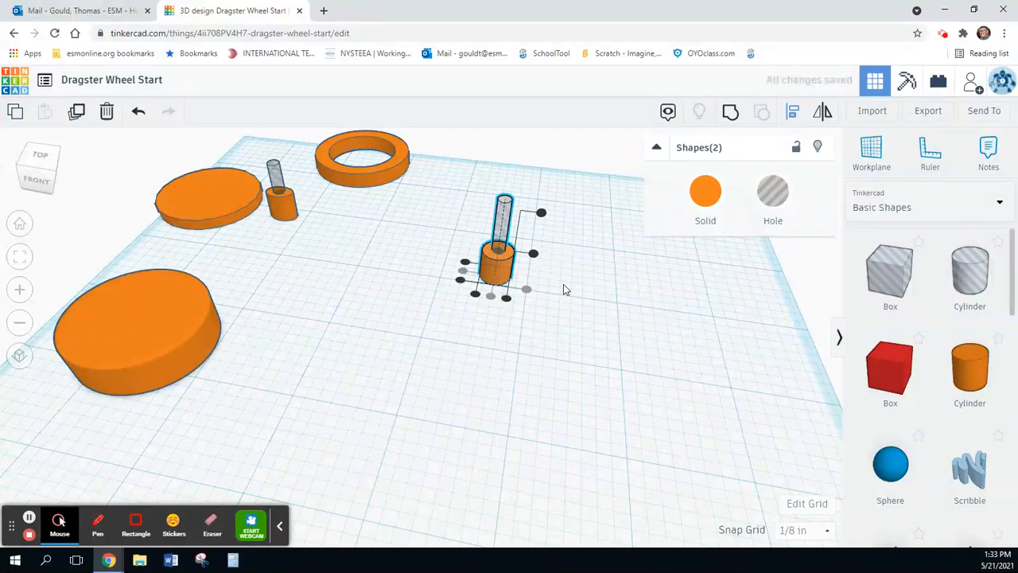
right_drag(564, 303, 540, 234)
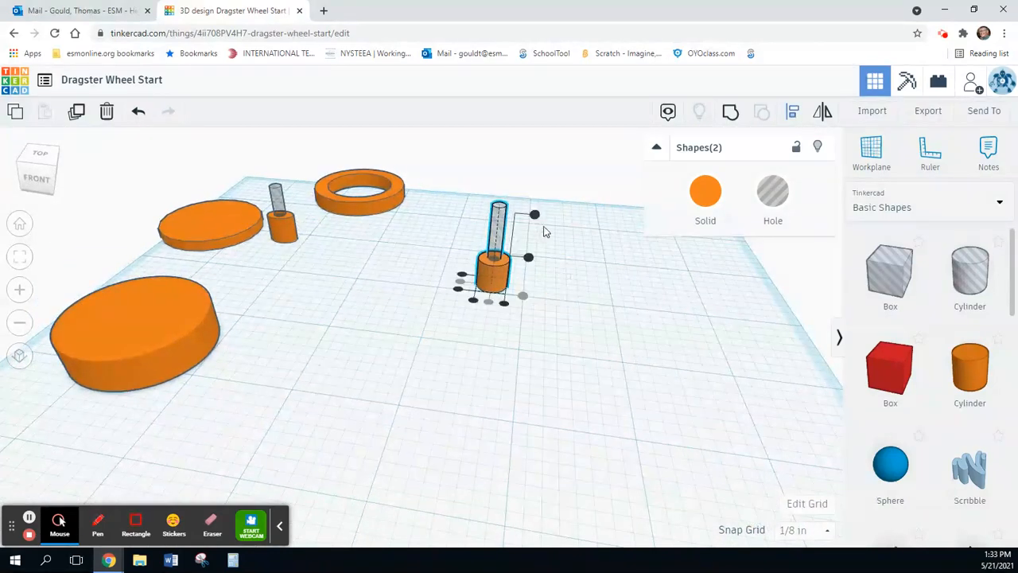
click(564, 308)
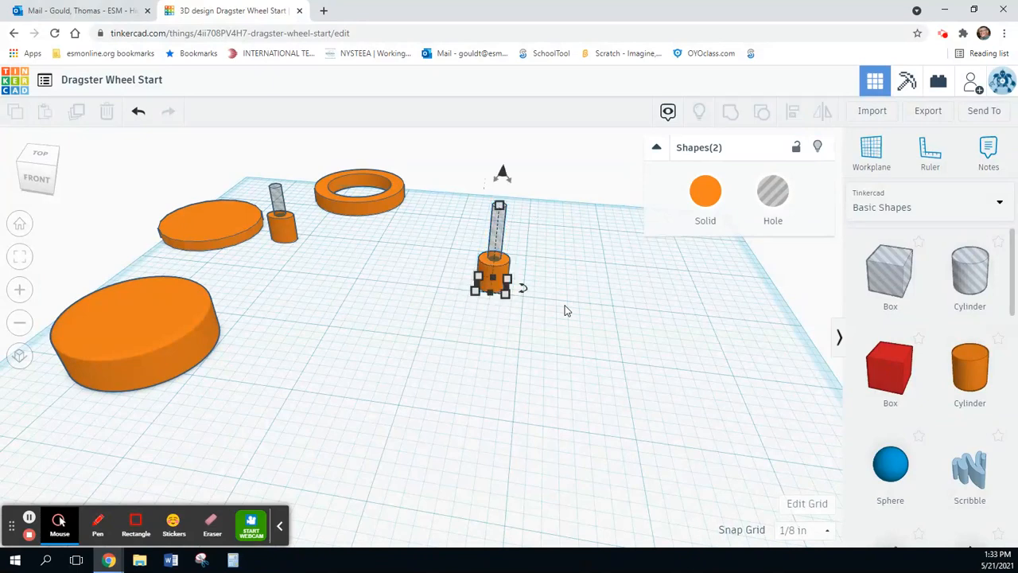
Step: Shorten the axle hole cylinder to 5/8 in and group it with the hub to cut the hole through
click(504, 216)
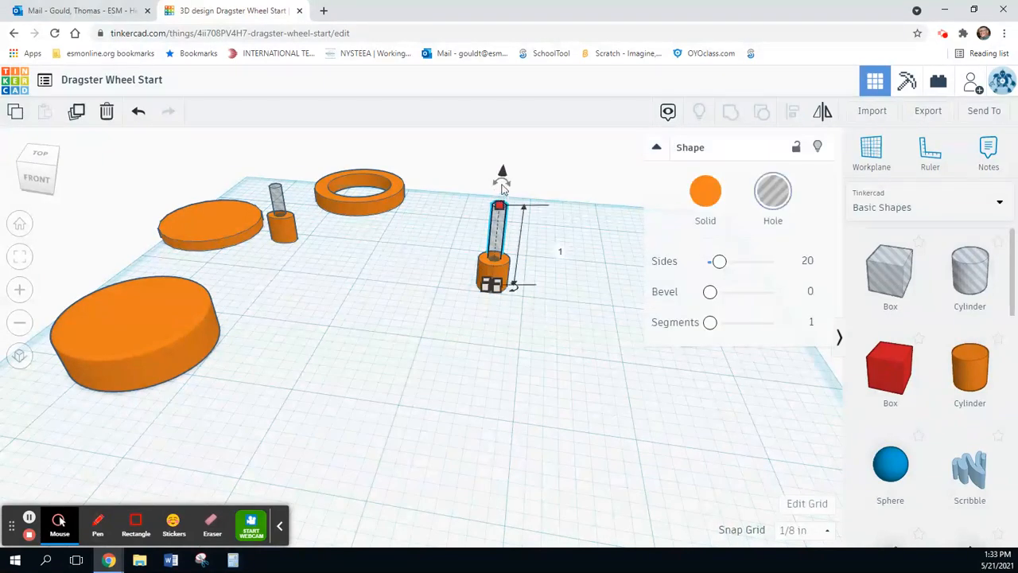
drag(500, 207, 499, 243)
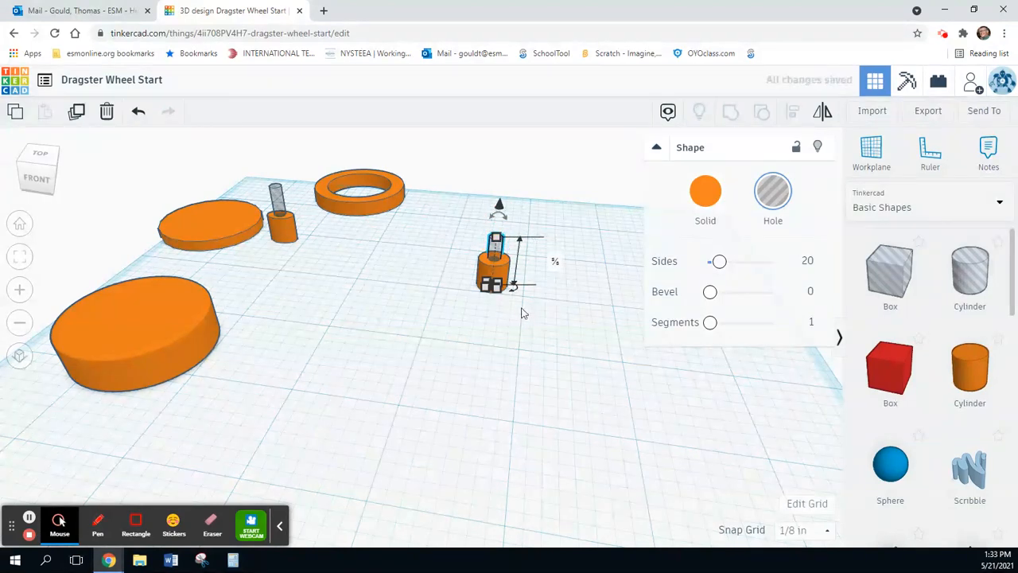
drag(576, 222, 465, 310)
drag(468, 356, 463, 364)
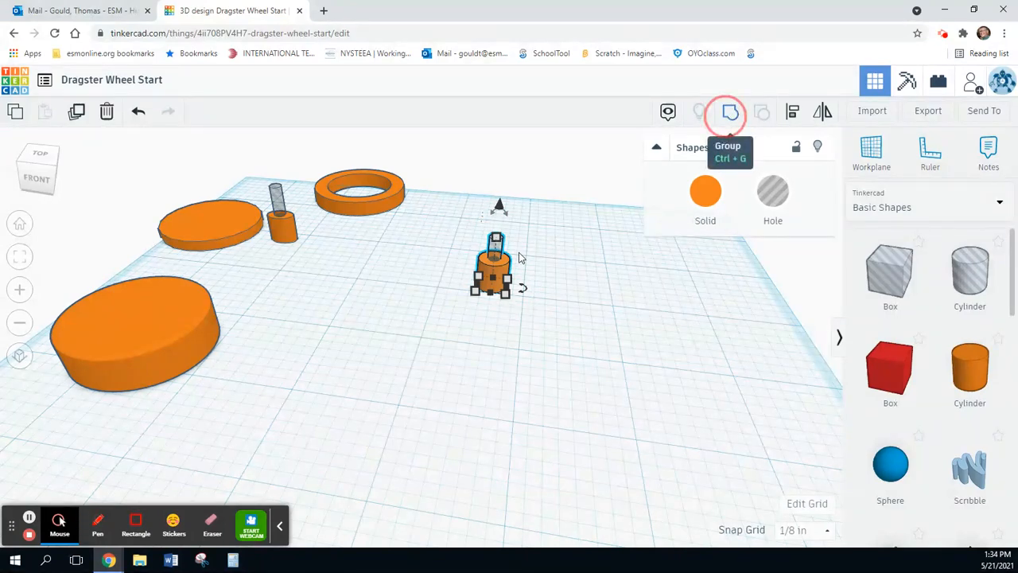
click(729, 114)
click(497, 257)
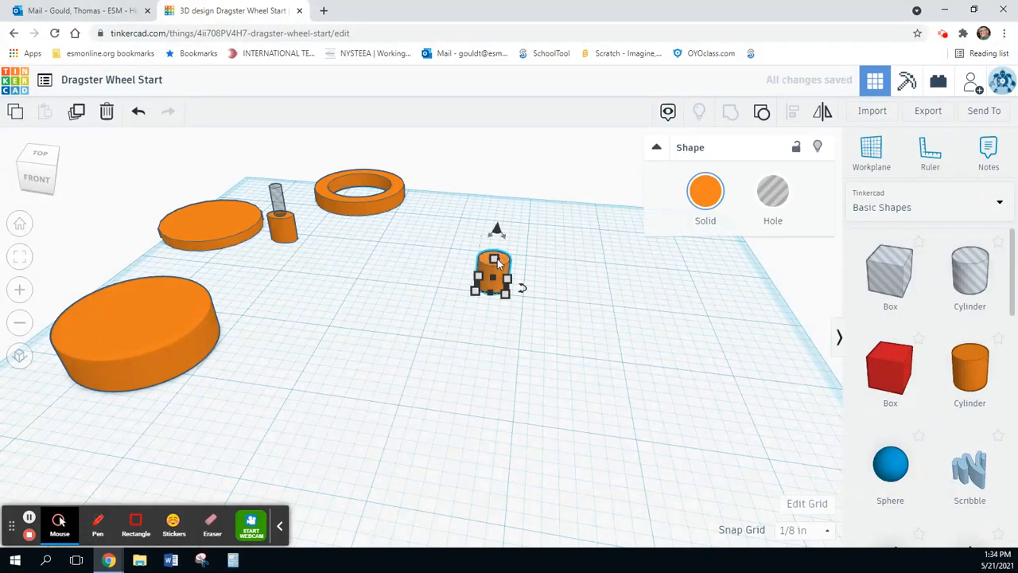
Step: Stretch the grouped hub taller and move it toward the back of the workplane
right_drag(562, 233, 584, 237)
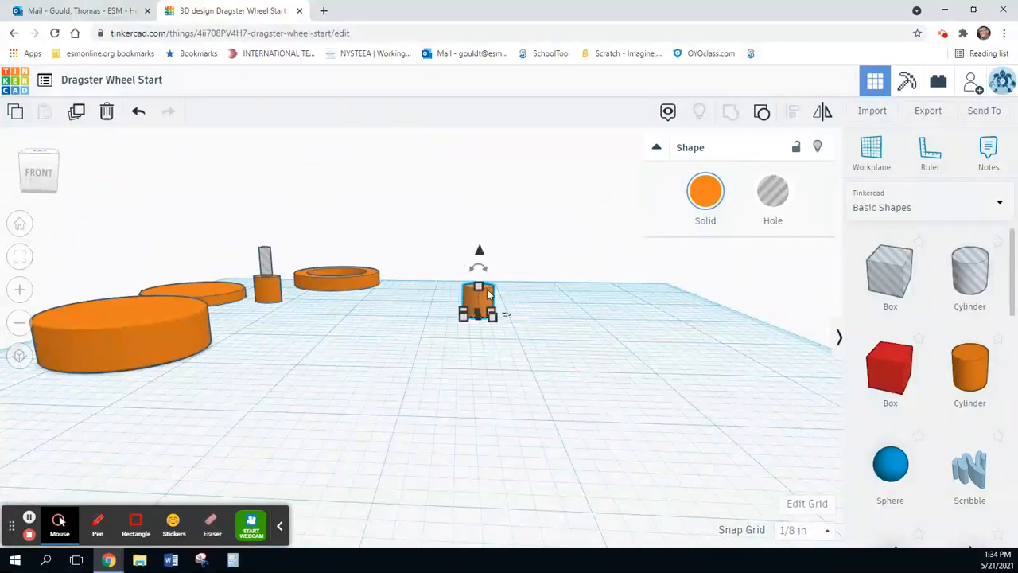
mouse_move(478, 286)
mouse_down()
mouse_move(482, 250)
mouse_move(480, 266)
mouse_up()
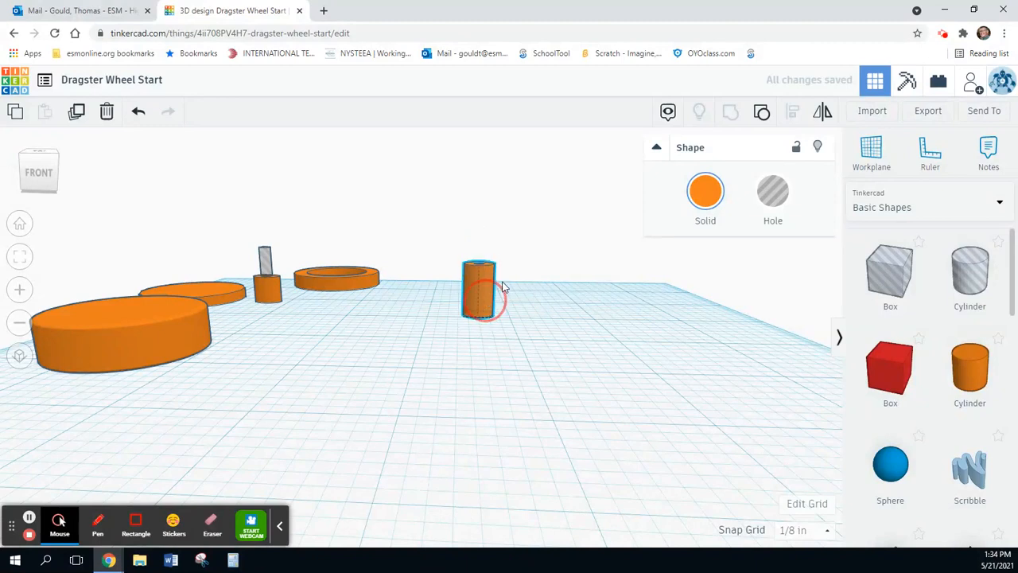
drag(487, 296, 524, 275)
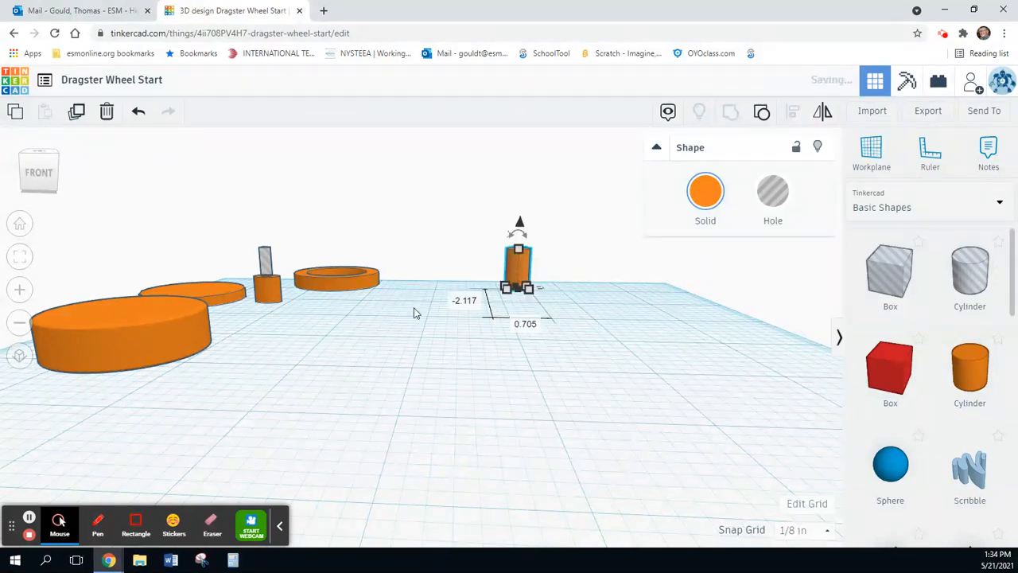
Step: Place a Tube from the basic shapes on the empty middle of the workplane and set its sides to 64
click(332, 291)
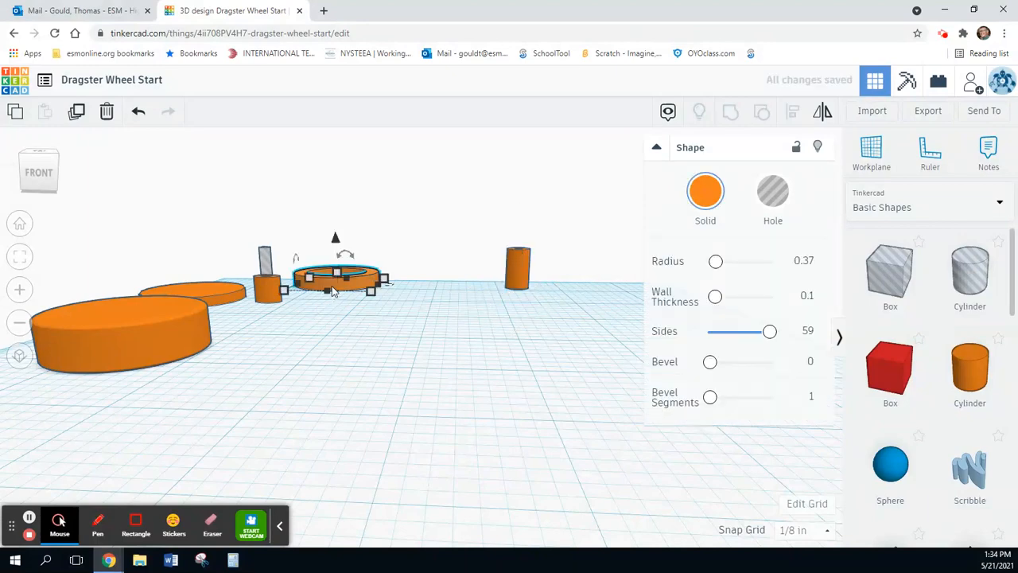
right_drag(350, 333, 349, 364)
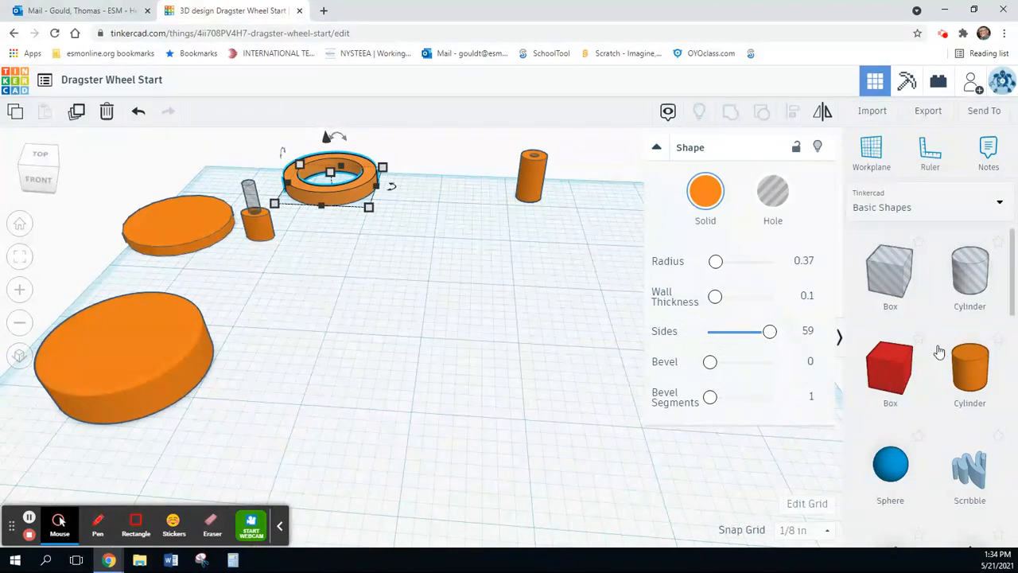
scroll(938, 353, down, 1)
scroll(938, 353, down, 10)
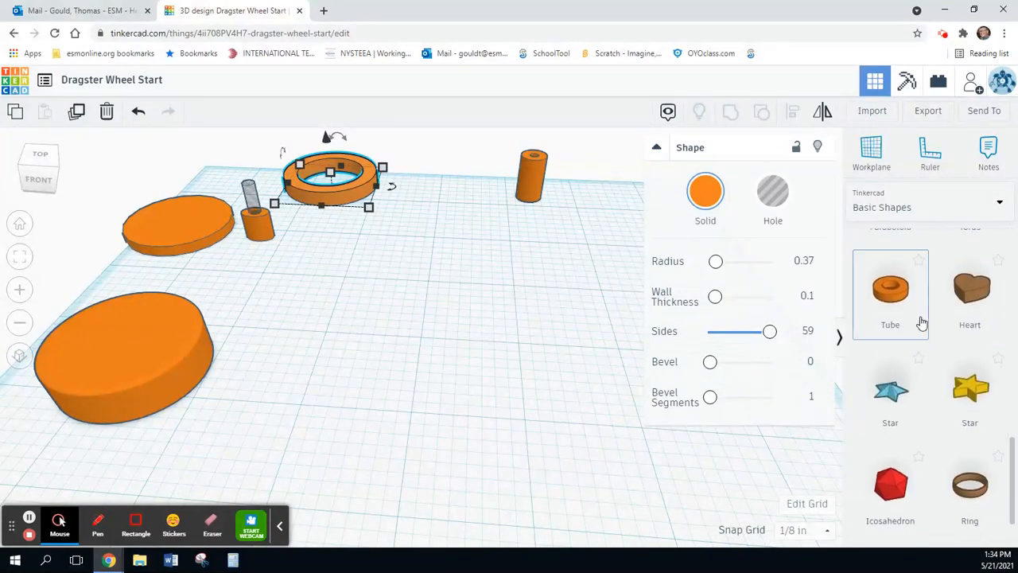
scroll(925, 327, up, 1)
scroll(925, 326, up, 1)
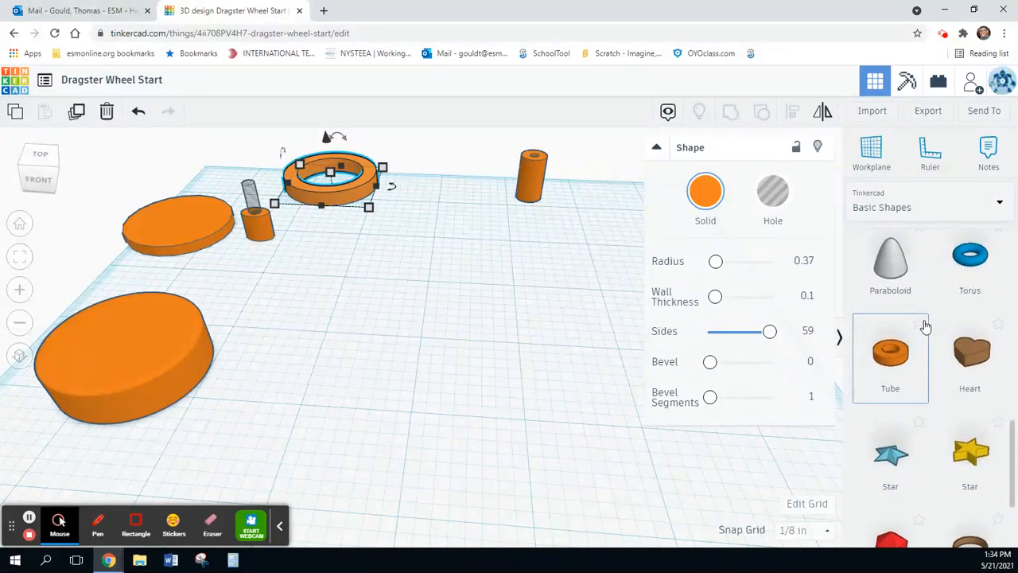
scroll(925, 326, up, 3)
scroll(926, 328, down, 3)
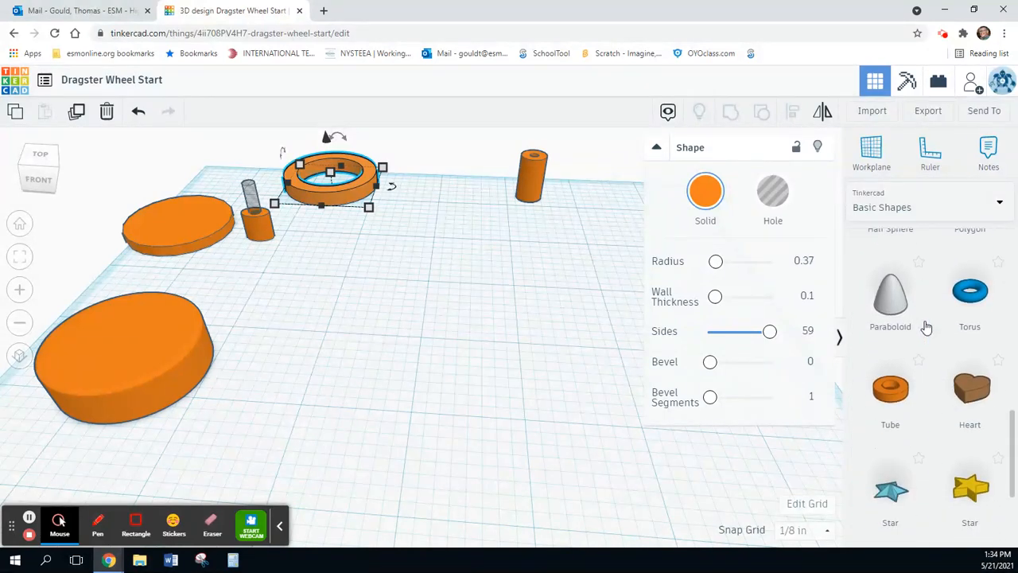
scroll(926, 328, down, 1)
click(904, 357)
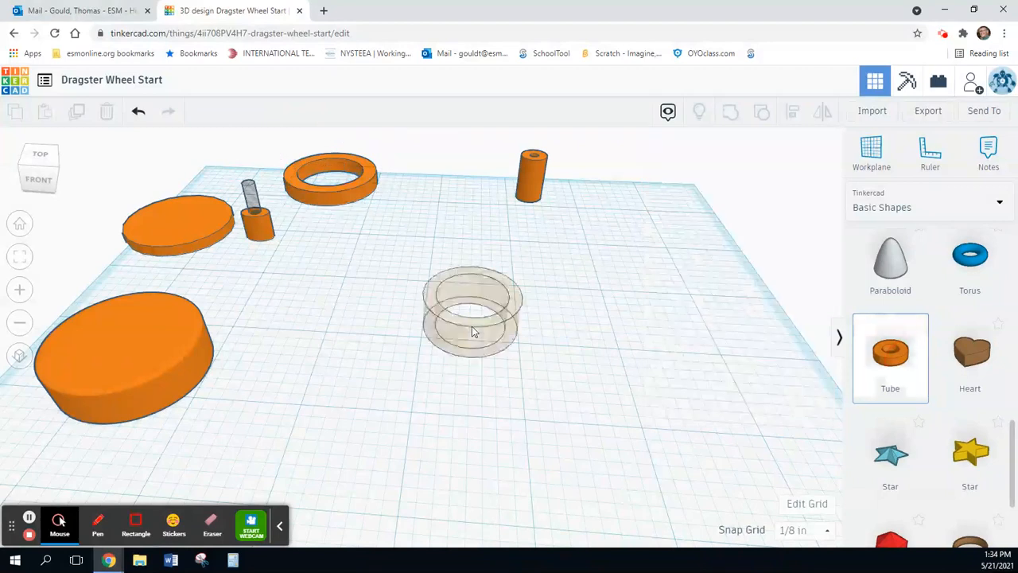
click(471, 326)
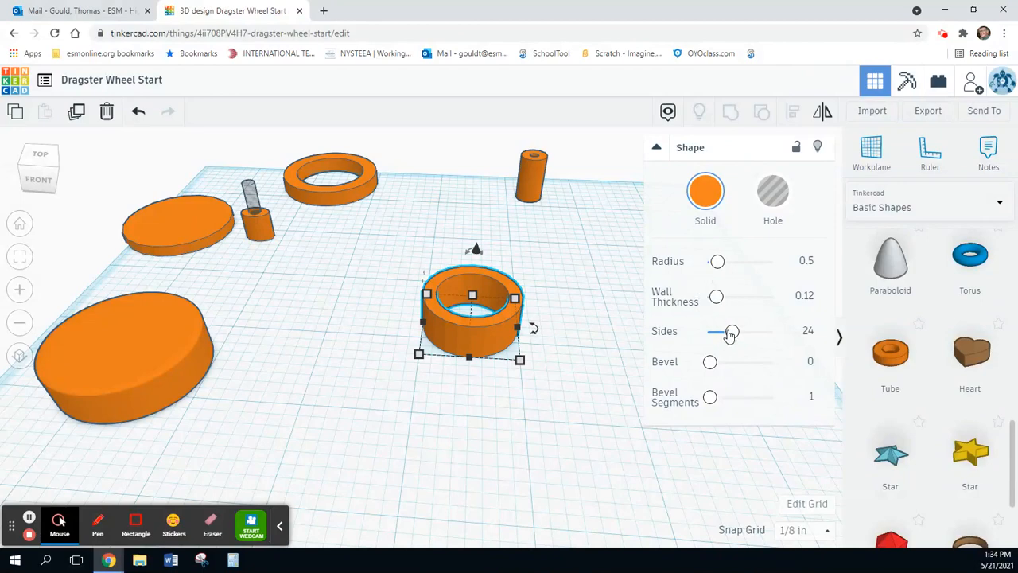
drag(729, 334, 806, 332)
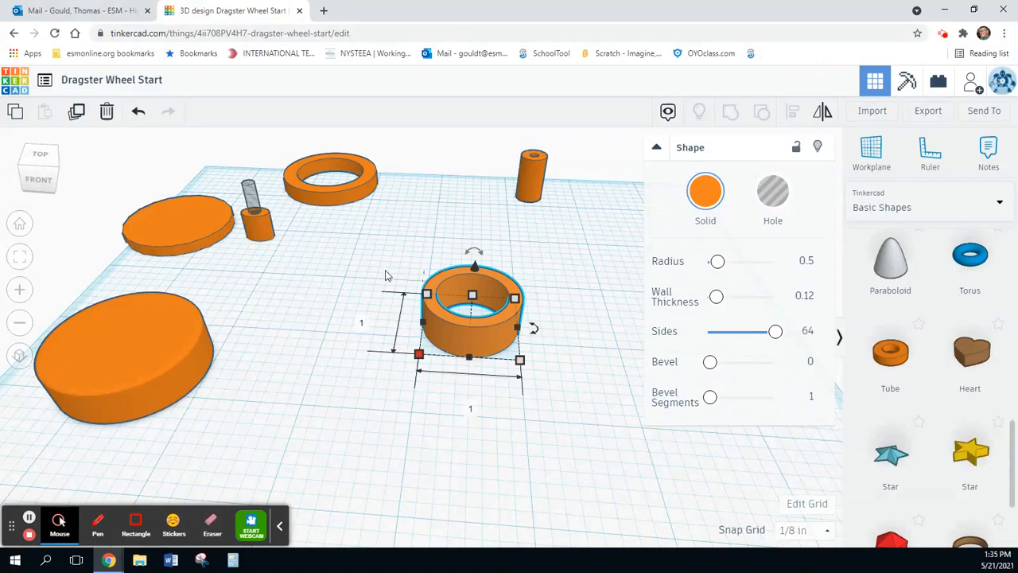
Step: Check the sample ring, and set both the width and depth of the new tube to 1.4 in
click(353, 198)
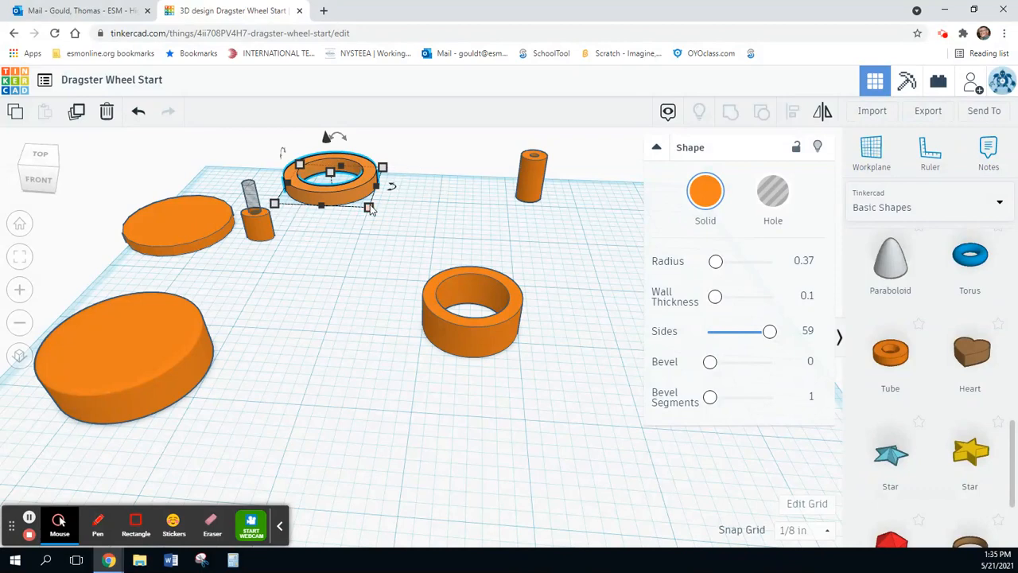
click(426, 294)
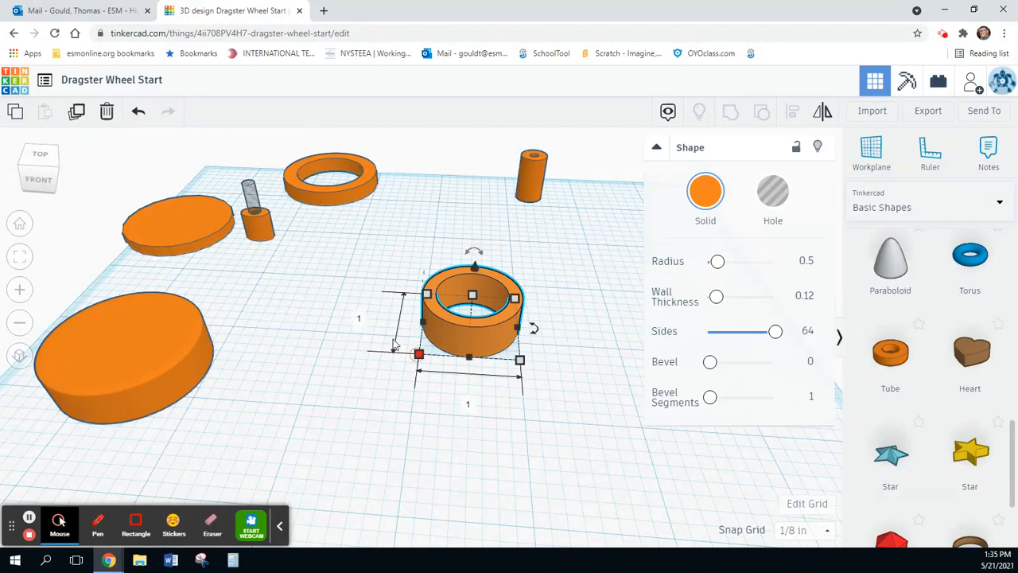
click(359, 319)
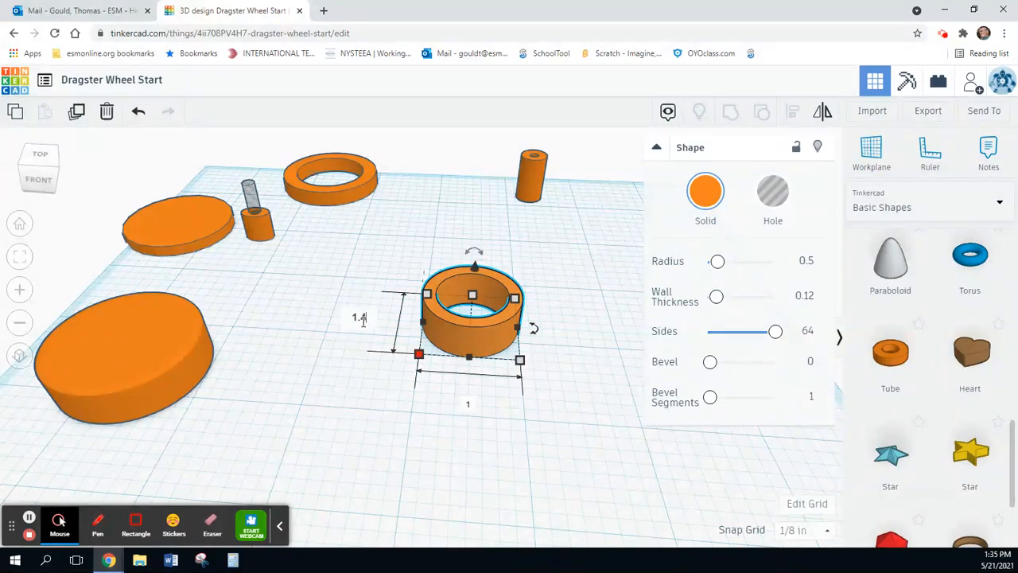
text(1.4)
key(Tab)
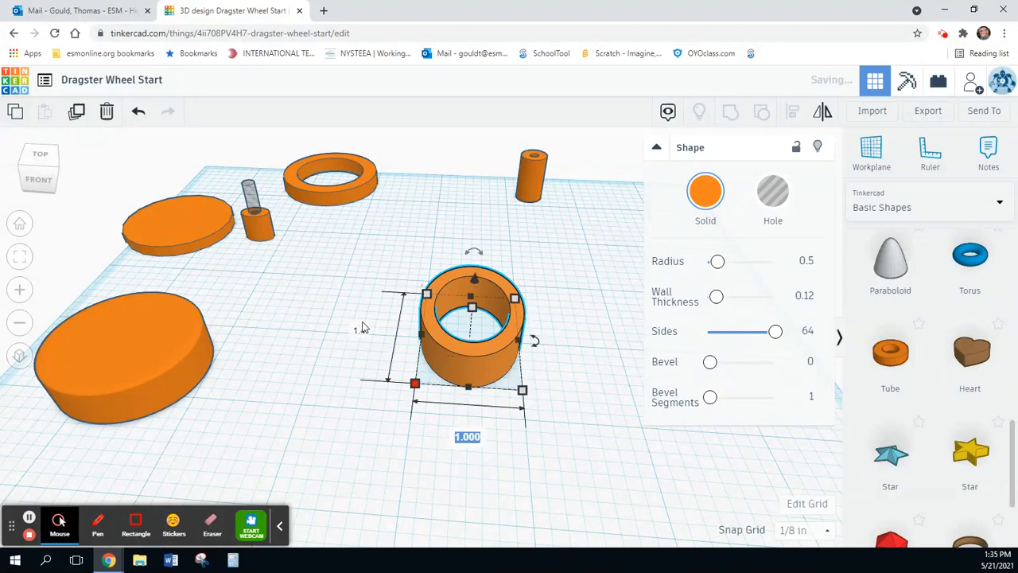
text(1.4)
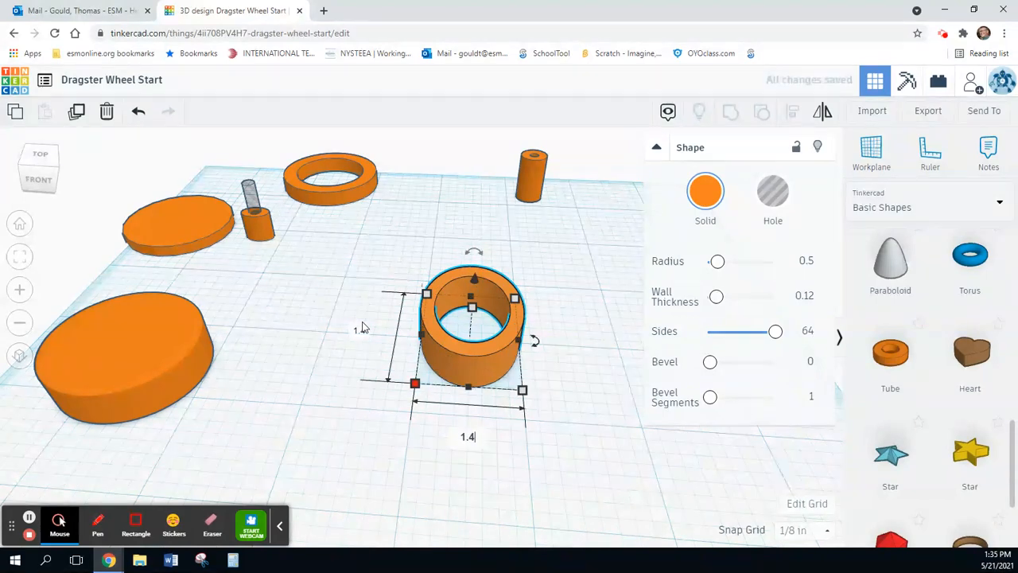
key(Return)
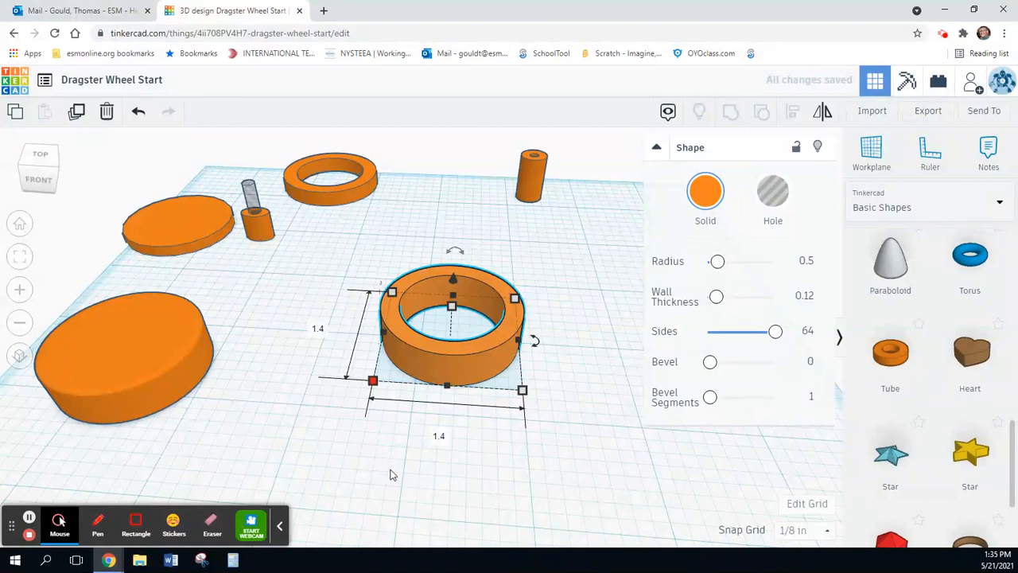
Step: Check the sample ring's height and set the new tube's height to 0.2 in
click(332, 178)
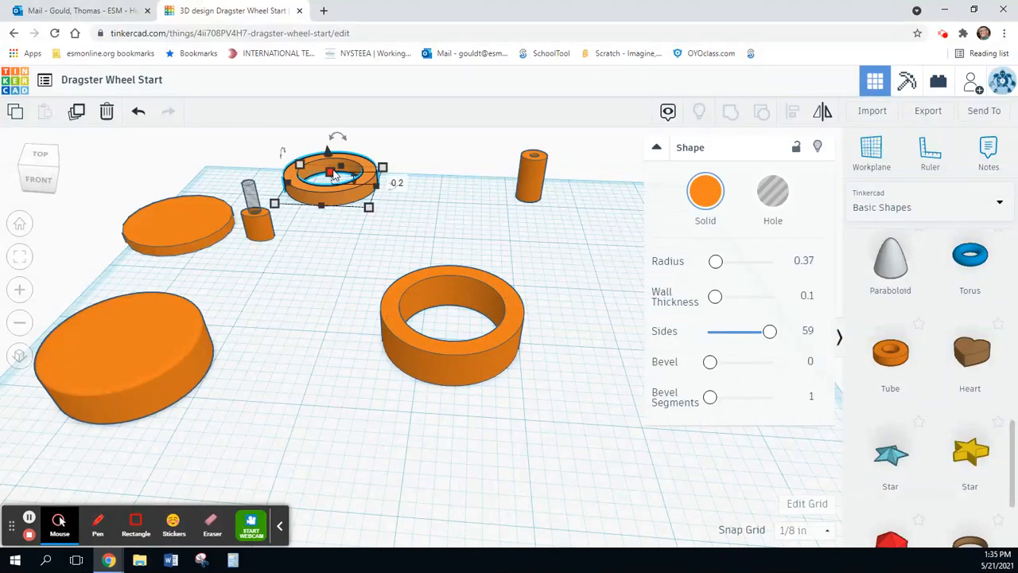
click(456, 358)
right_drag(506, 434, 509, 401)
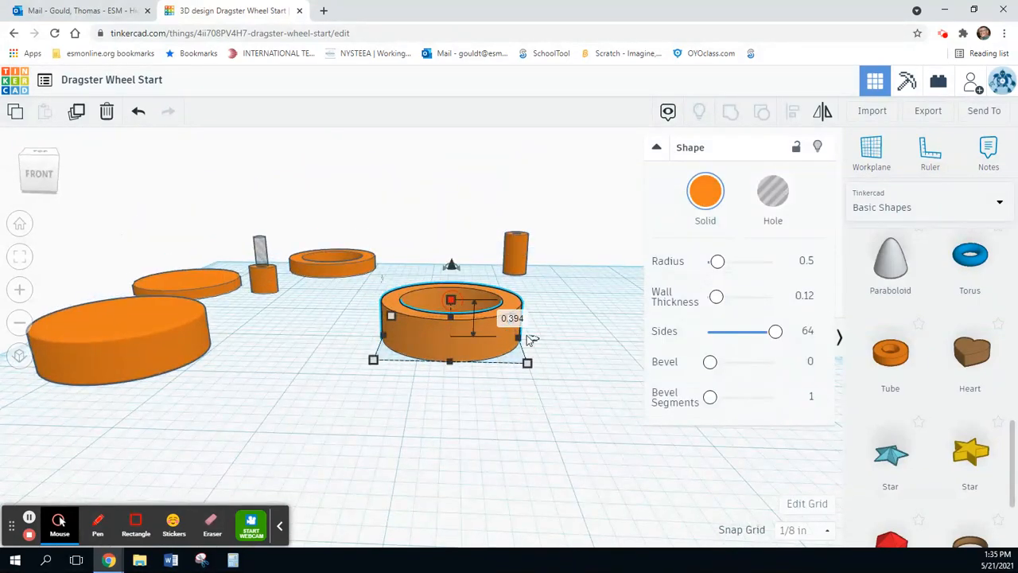
click(512, 318)
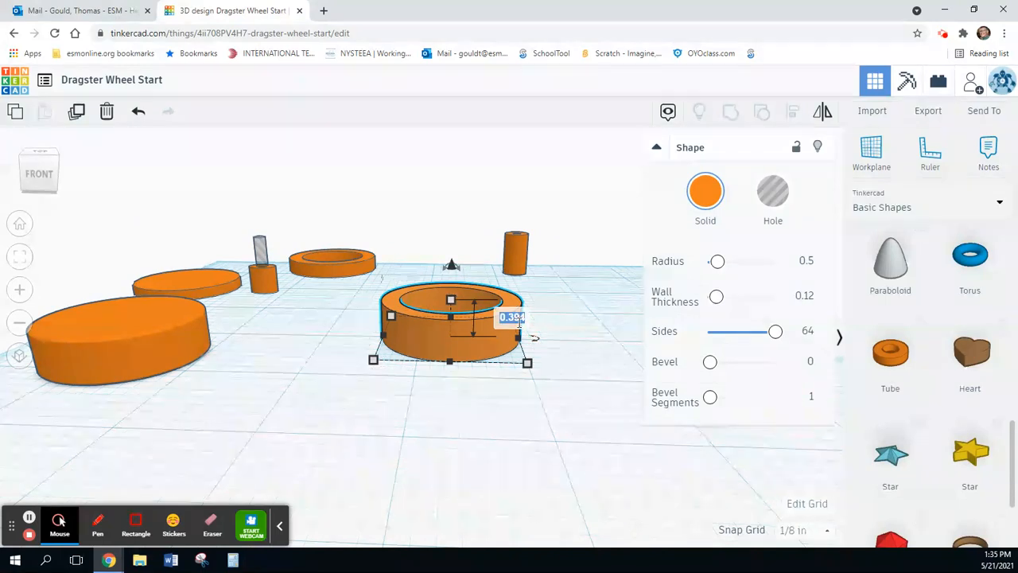
text(.2)
key(Return)
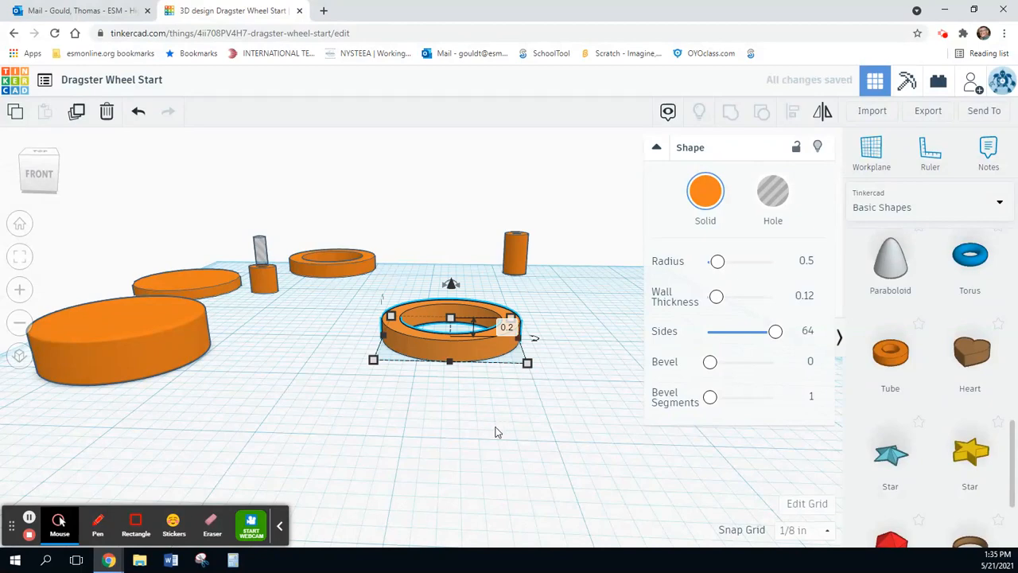
Step: Set the new tube's wall thickness to 0.25 and its number of sides to 25
right_drag(496, 431, 496, 482)
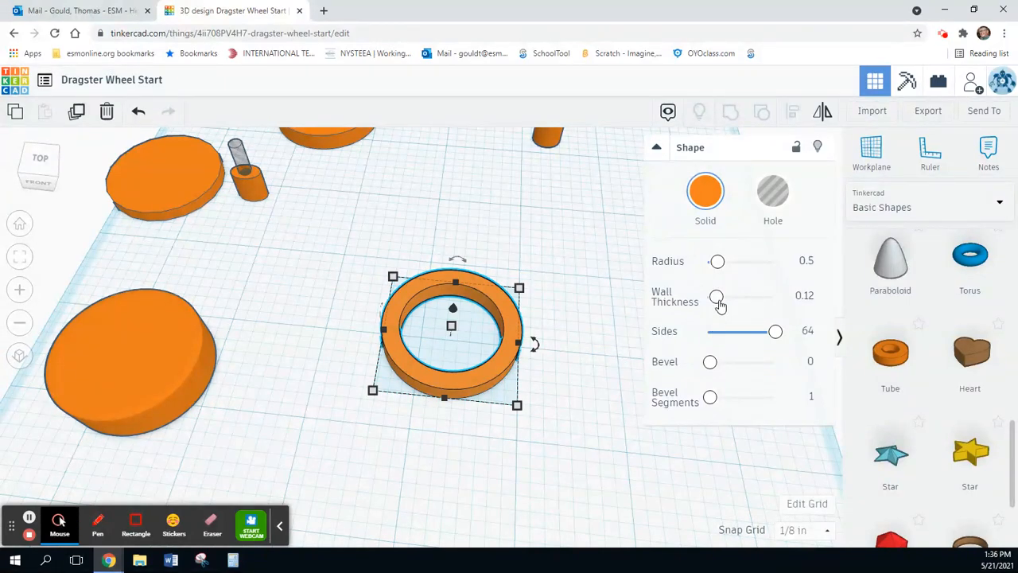
drag(719, 306, 727, 306)
click(98, 383)
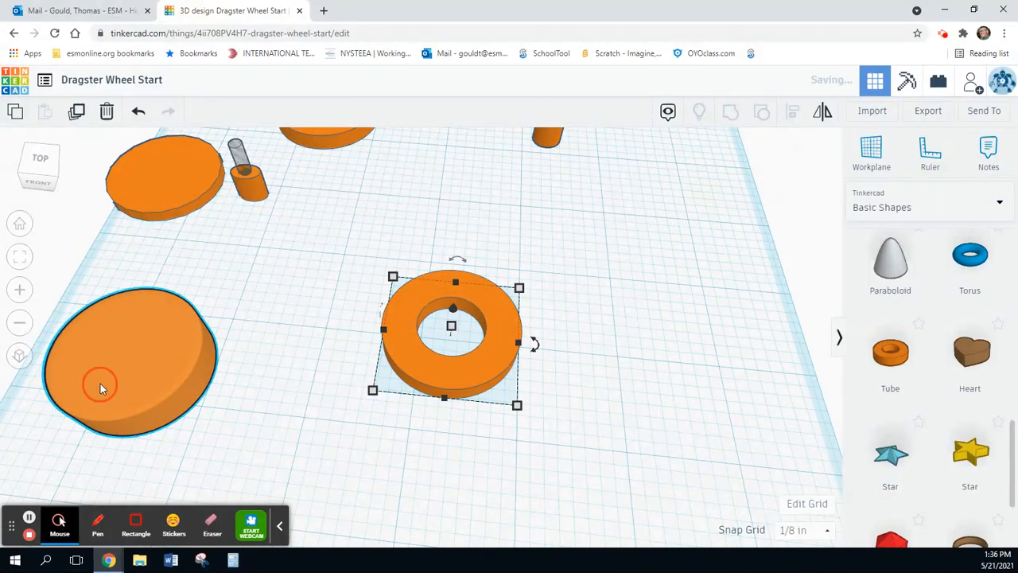
click(469, 370)
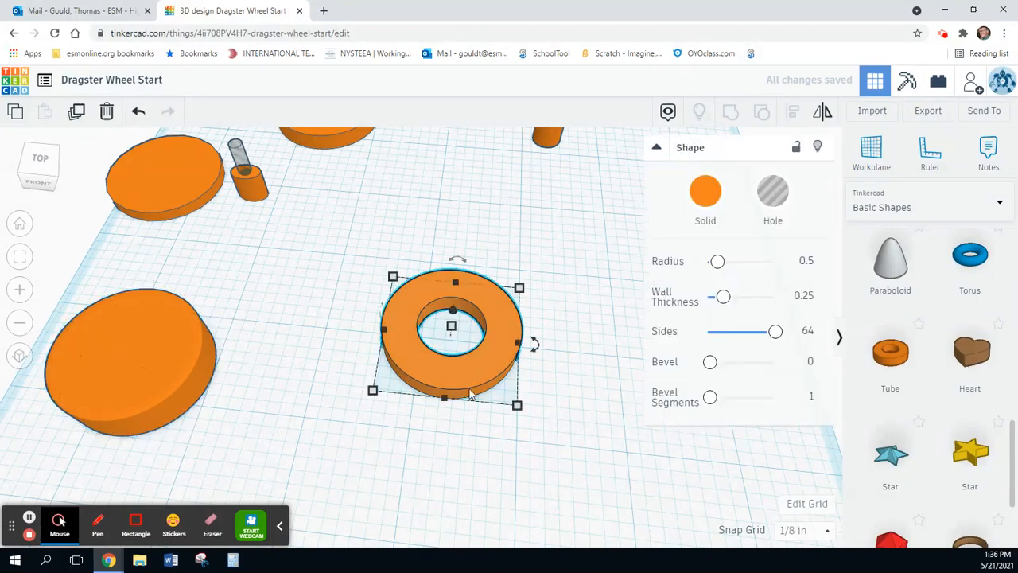
drag(774, 333, 731, 338)
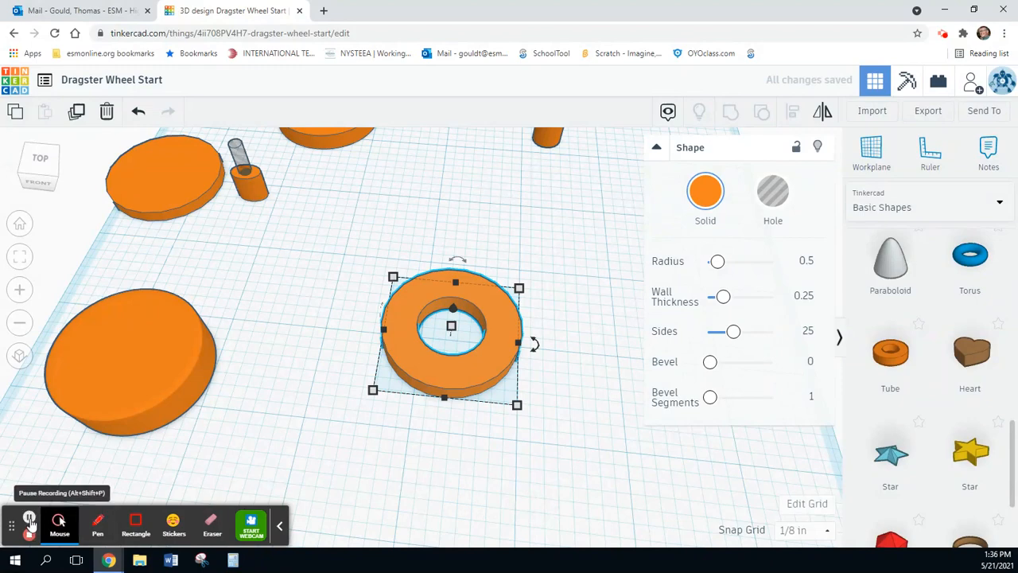
Step: Move the new tube ring to the back of the workplane, beside the finished hub
click(30, 518)
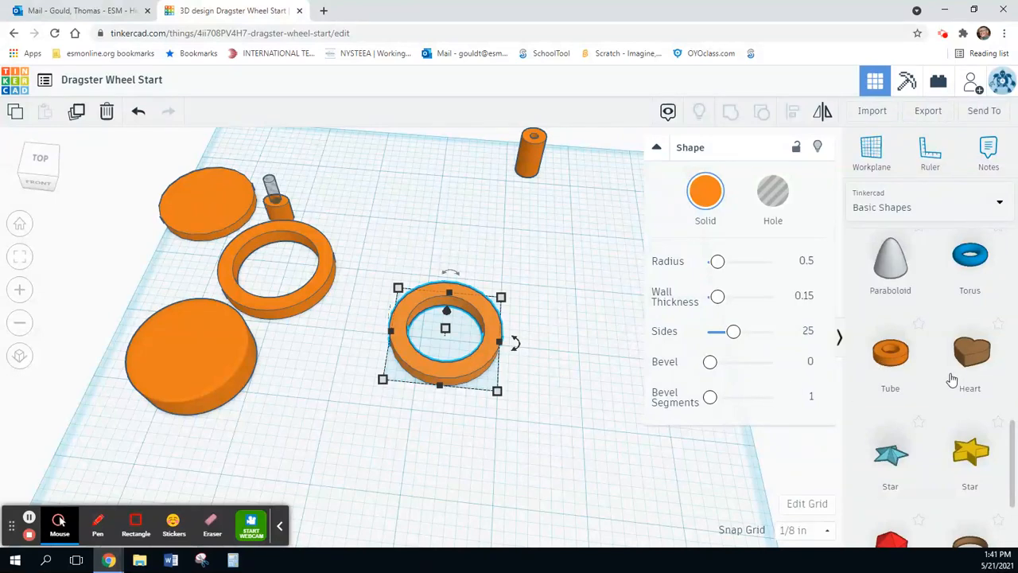
scroll(954, 380, up, 1)
scroll(960, 372, up, 7)
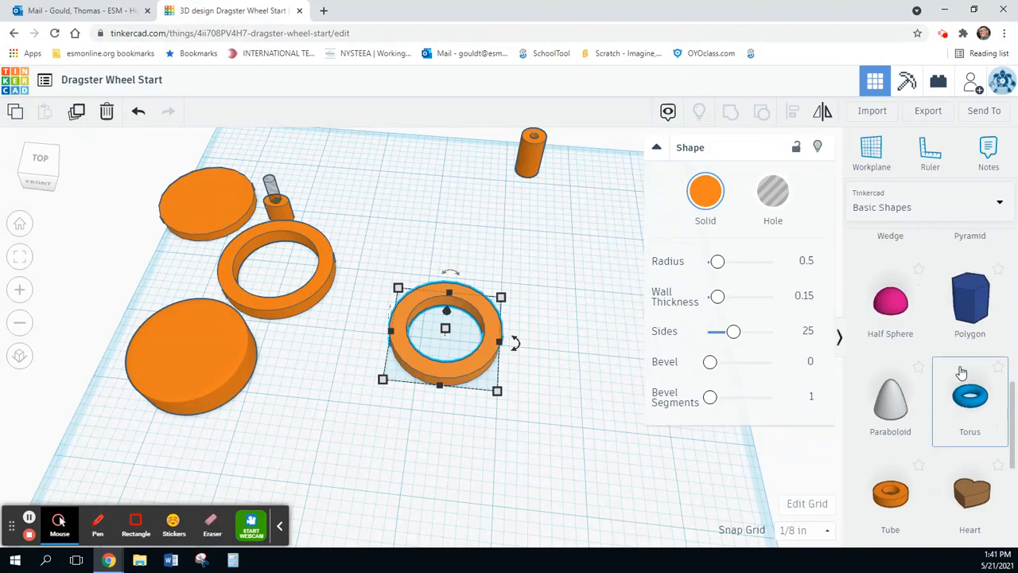
scroll(961, 373, up, 5)
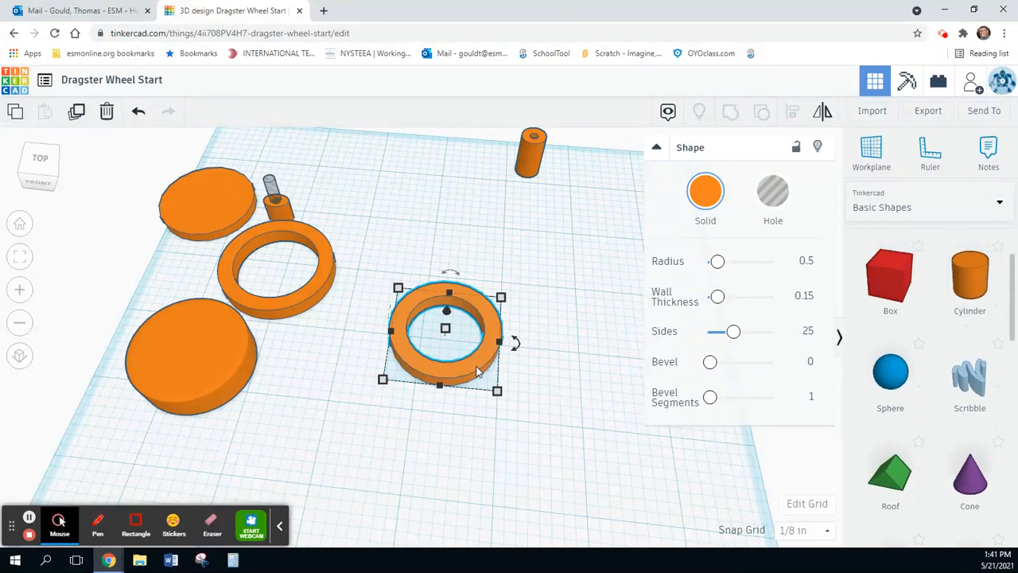
drag(477, 371, 464, 164)
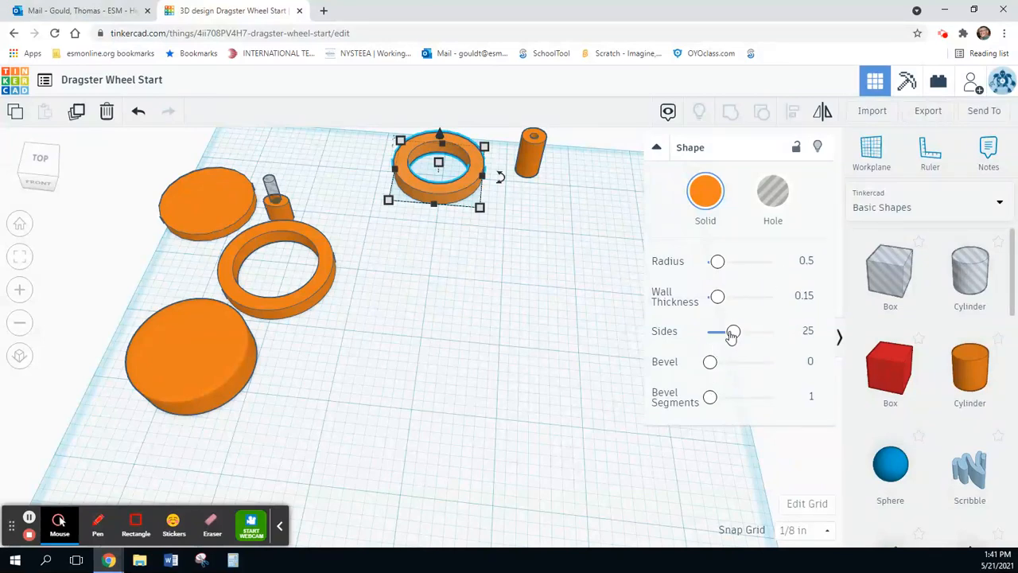
Step: Set the new ring's number of sides to 64 and its bevel to 0.05
drag(733, 332, 795, 341)
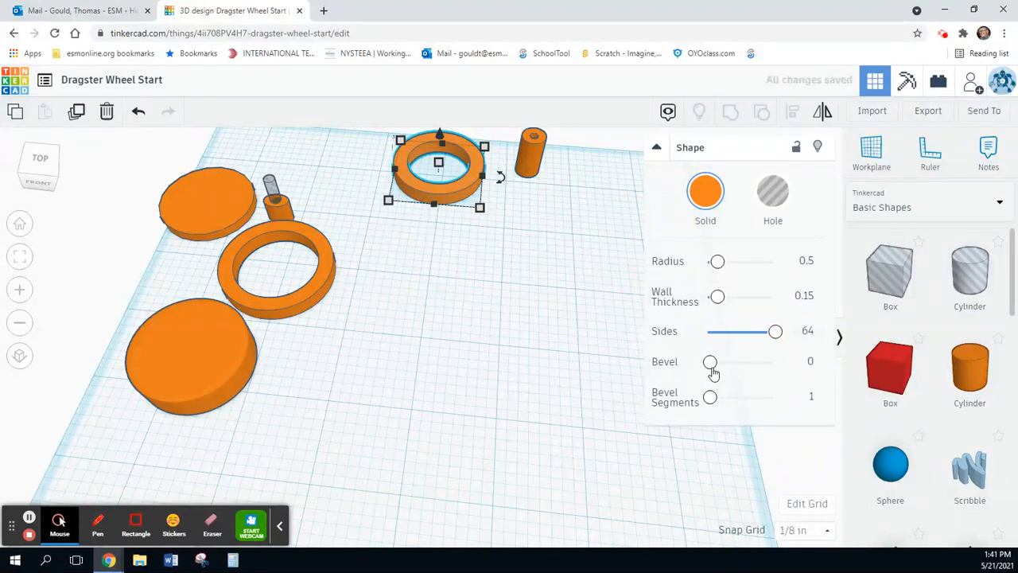
drag(713, 373, 728, 374)
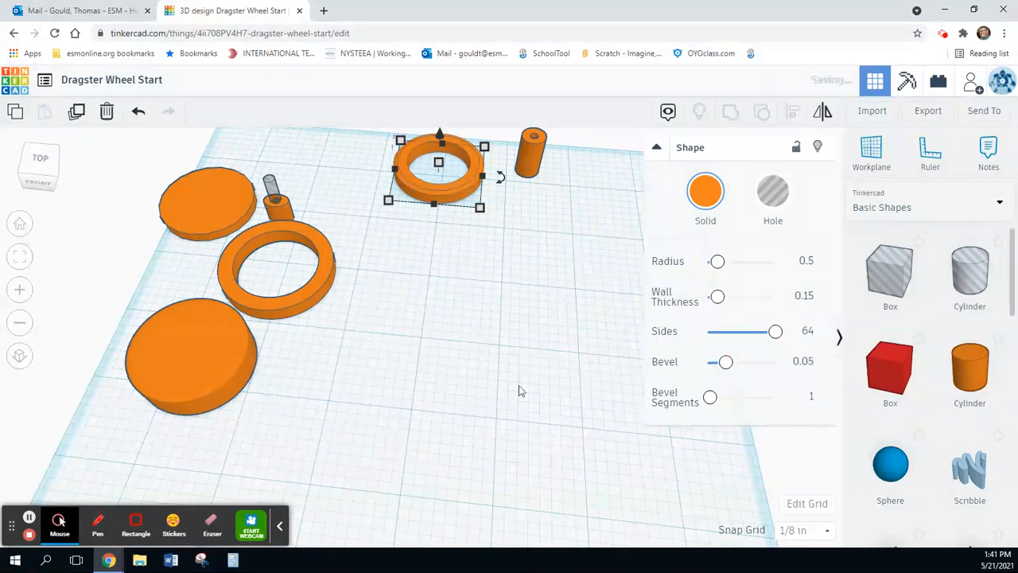
Step: Check the thick sample disc's width, depth and height, and place a solid Cylinder on the empty middle of the workplane
click(227, 368)
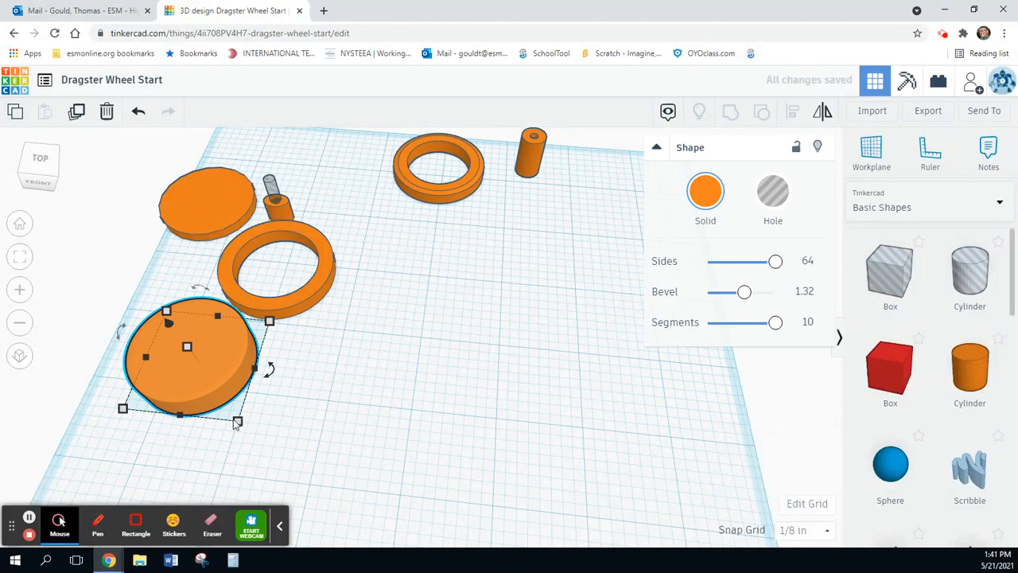
mouse_move(239, 422)
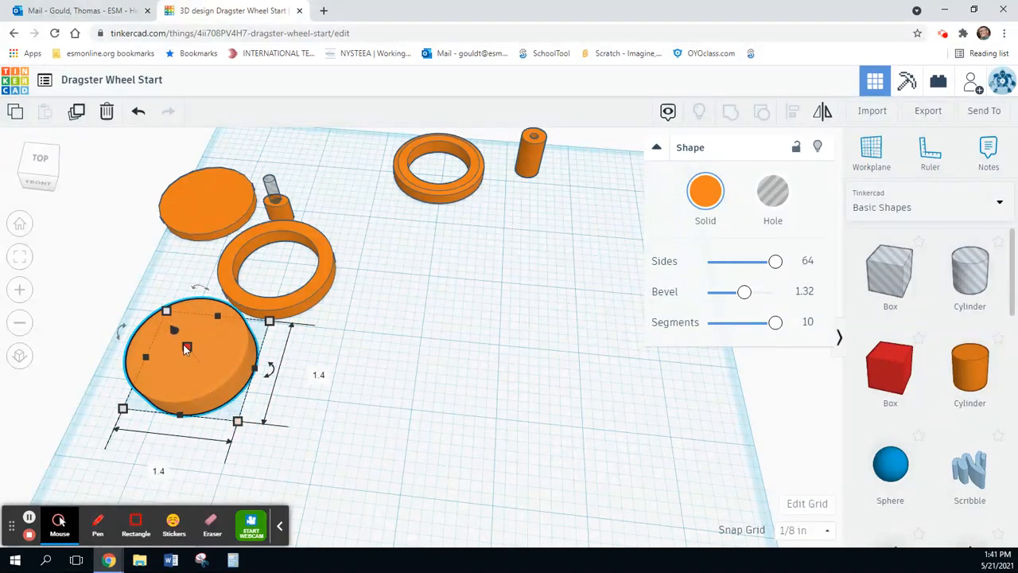
mouse_move(186, 347)
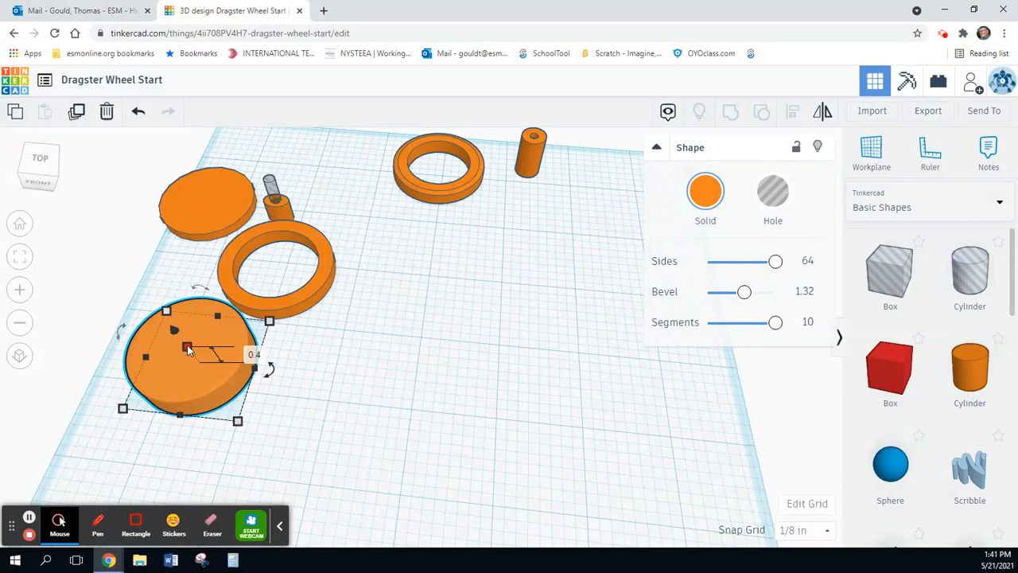
click(976, 374)
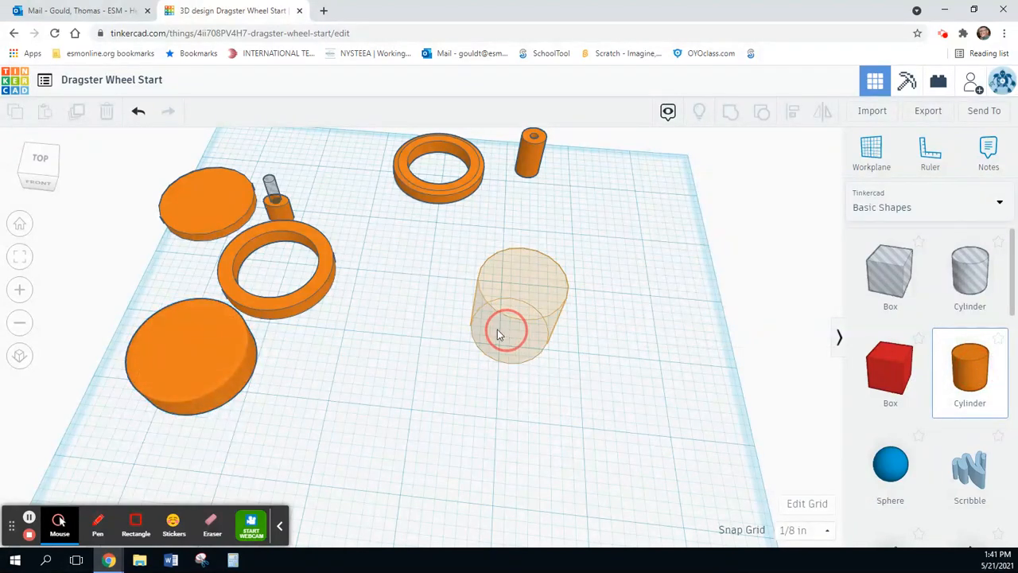
click(491, 326)
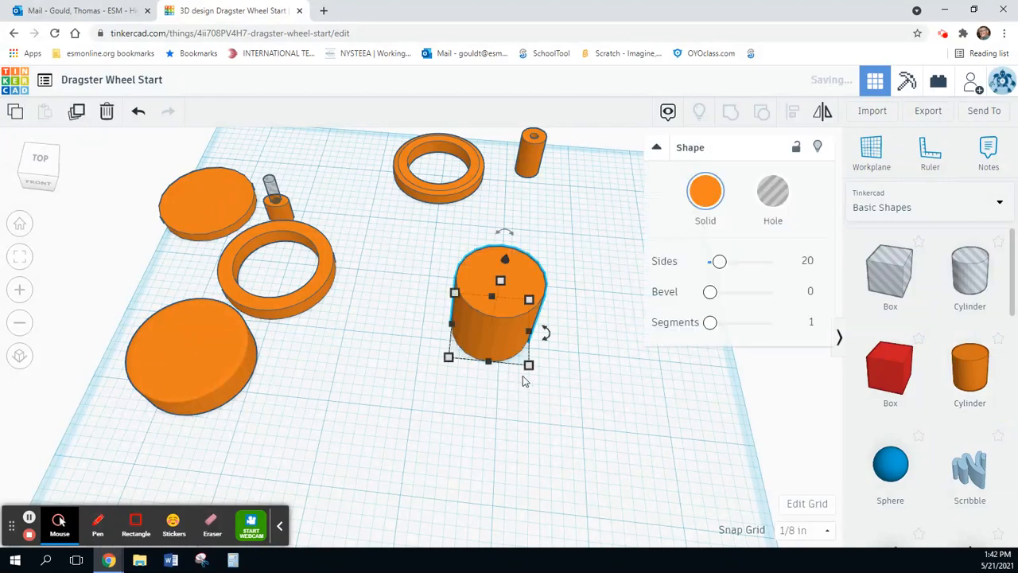
Step: Set both the width and depth of the new cylinder to 1.4 in
click(529, 367)
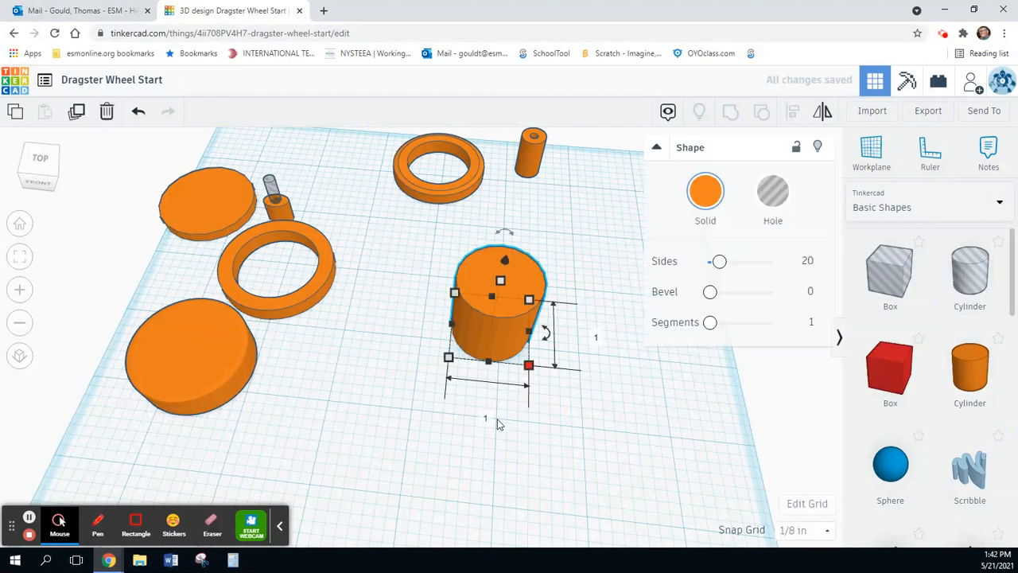
click(487, 420)
text(1)
key(Return)
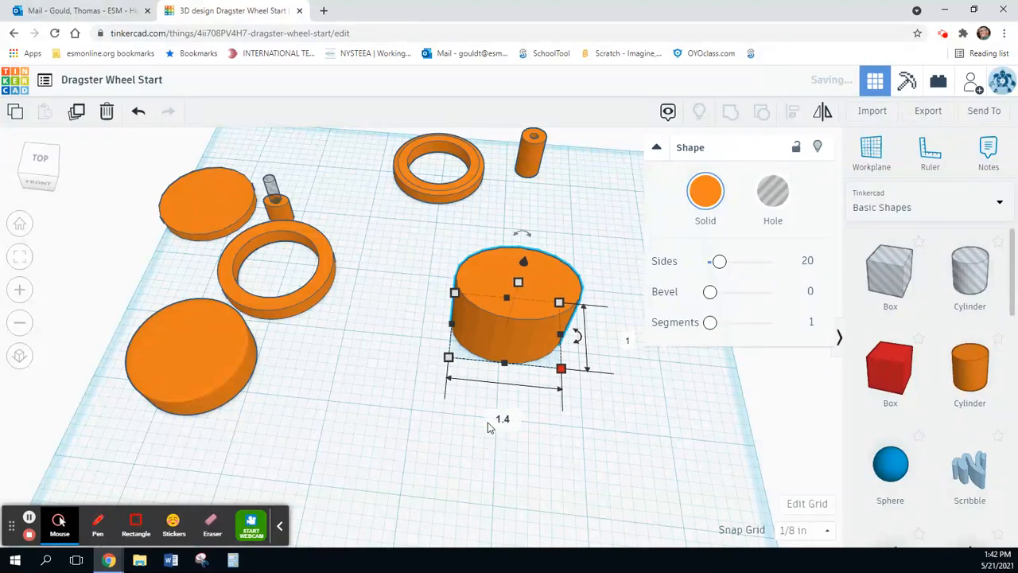
key(Tab)
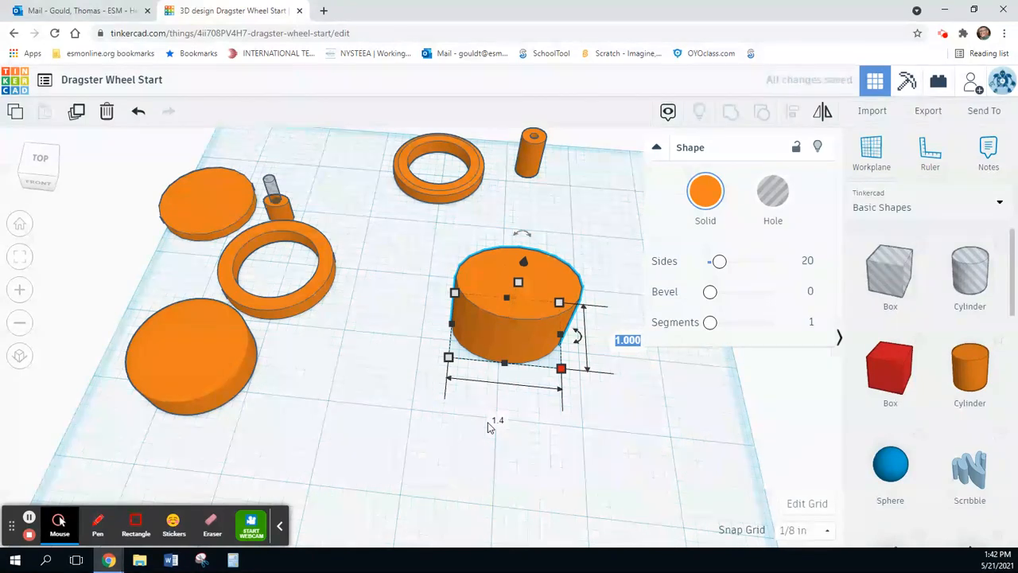
text(1.4)
key(Return)
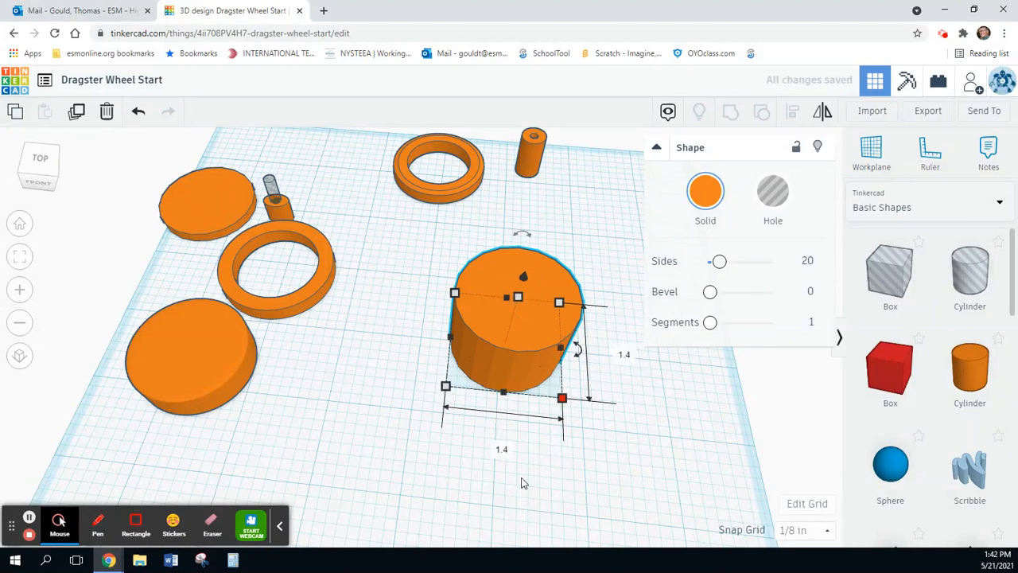
Step: Set the new cylinder's height to 0.4 in
right_drag(523, 481, 521, 313)
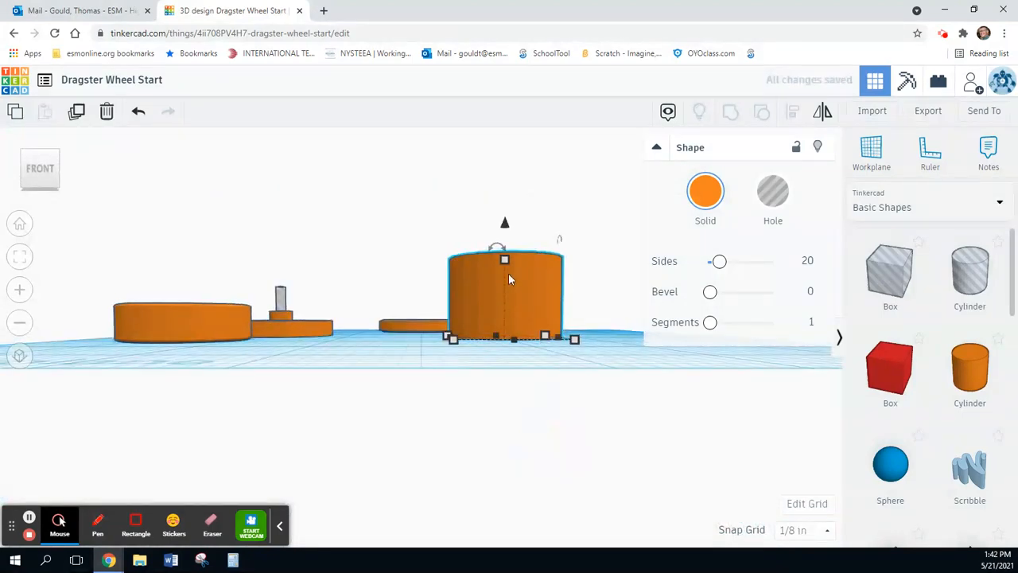
click(566, 300)
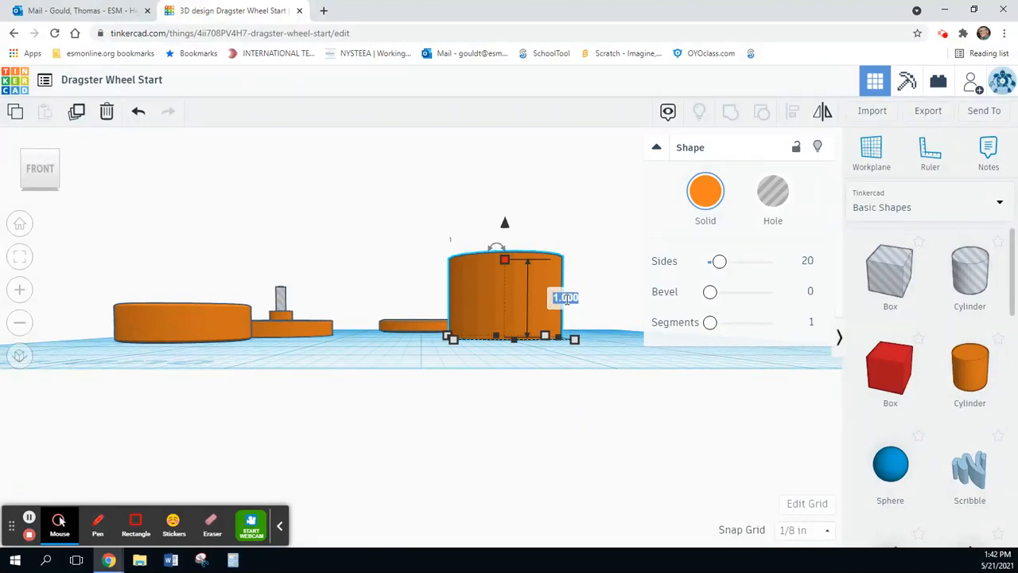
key(BackSpace)
text(0.4)
key(Return)
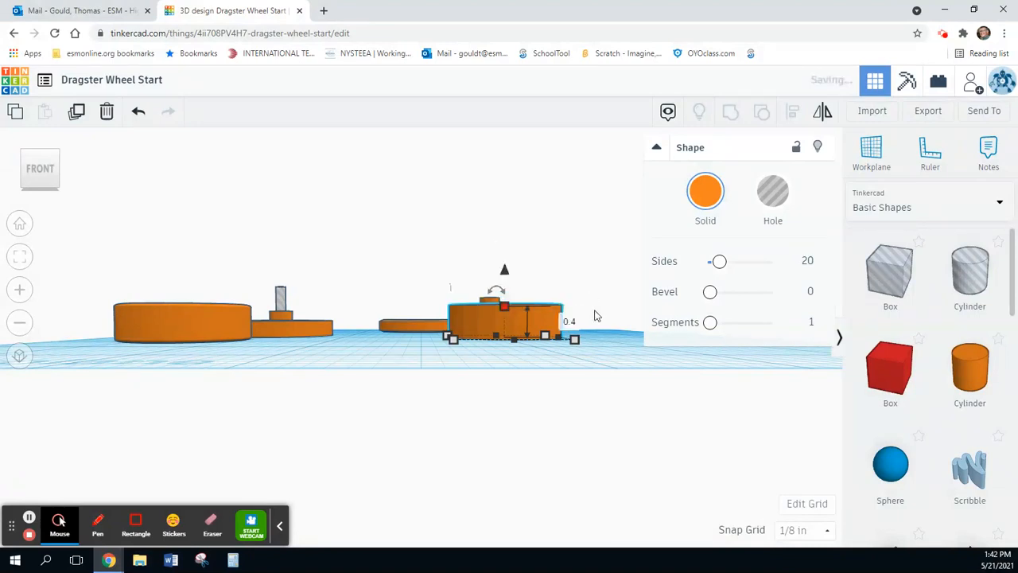
Step: Smooth the new cylinder with 64 sides, a bevel of 1.49 and 10 segments
right_drag(596, 315, 629, 396)
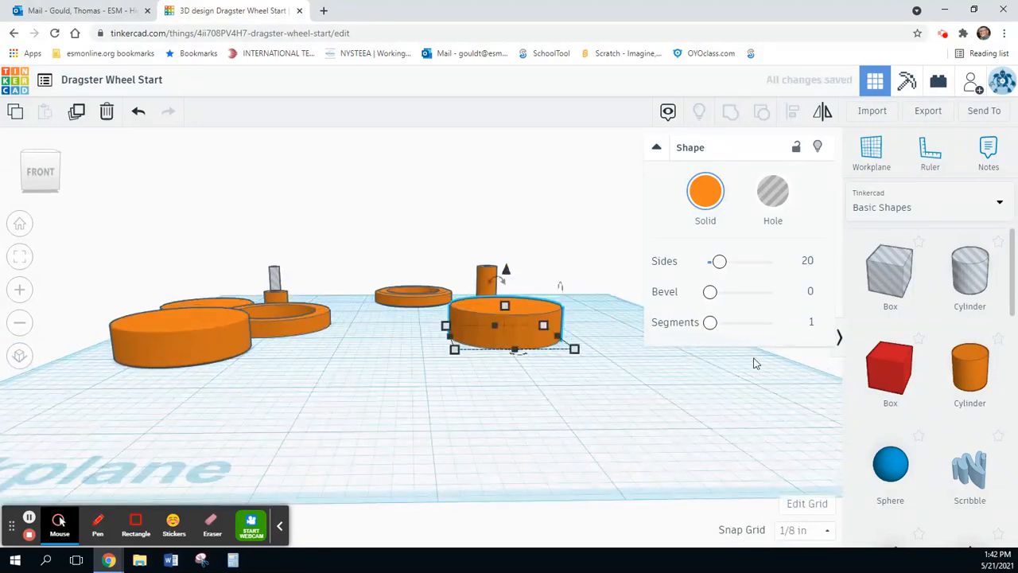
drag(719, 263, 807, 265)
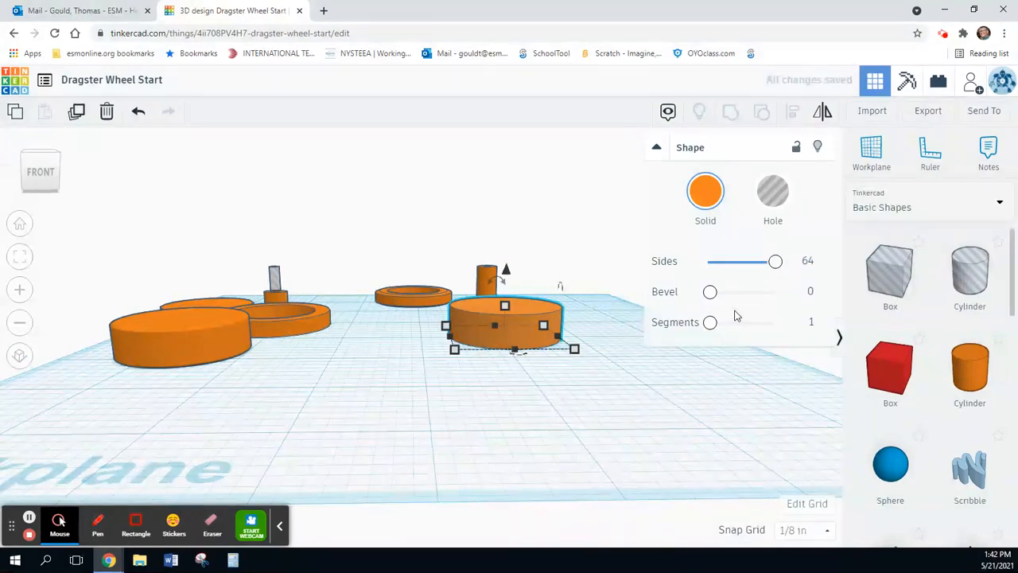
click(710, 292)
mouse_move(740, 302)
mouse_down()
mouse_move(777, 296)
mouse_move(749, 293)
mouse_up()
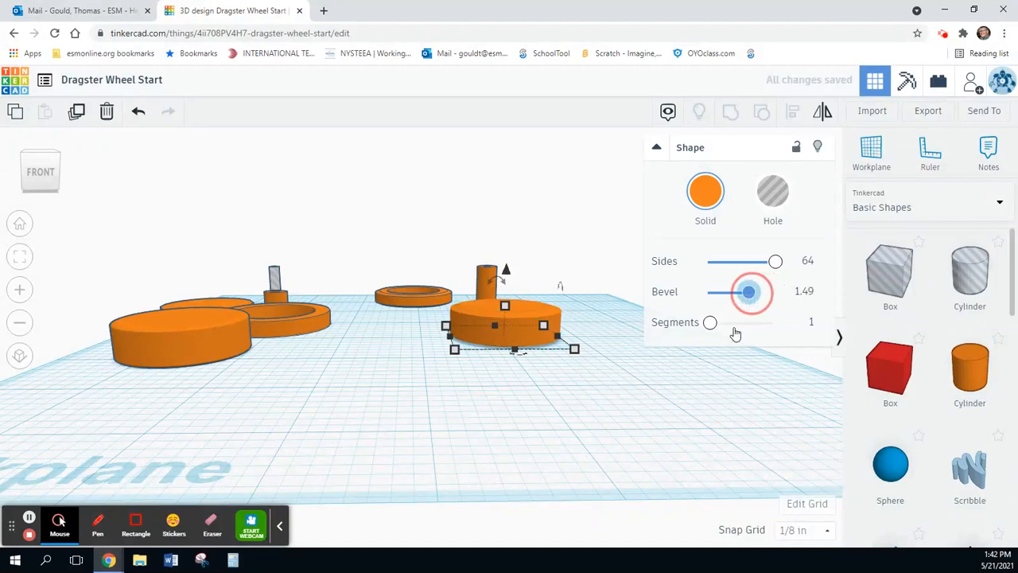
drag(710, 322, 783, 322)
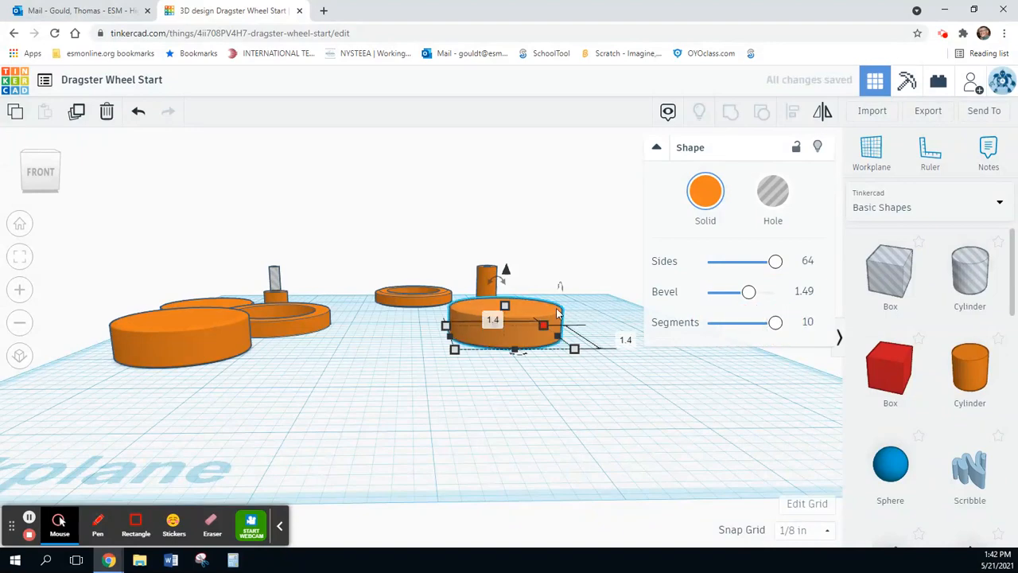
Step: Raise the new disc's bevel to 2.5 and slide the disc about 0.9 in toward the sample parts, in front of the new ring
scroll(557, 312, up, 3)
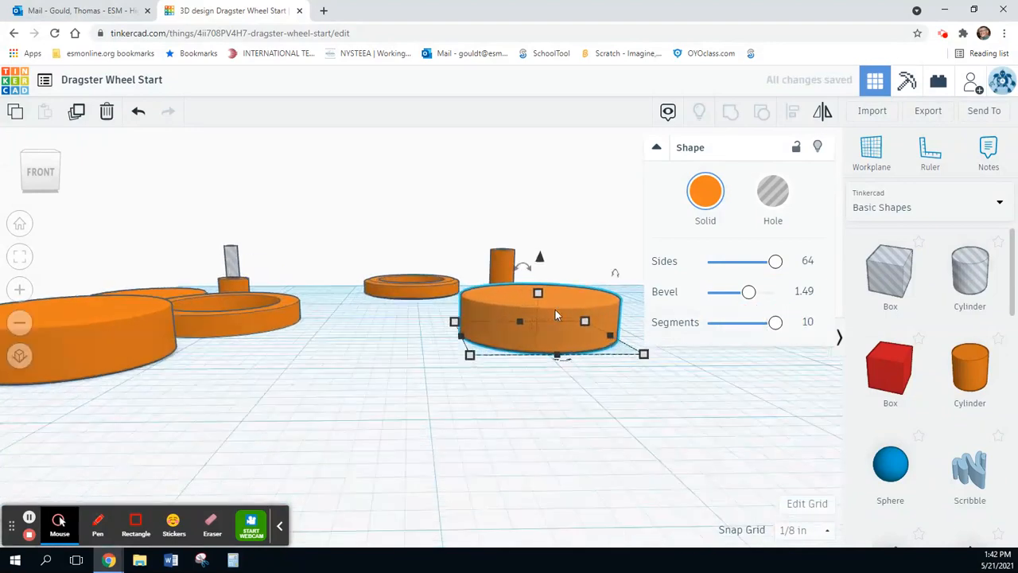
scroll(479, 297, up, 2)
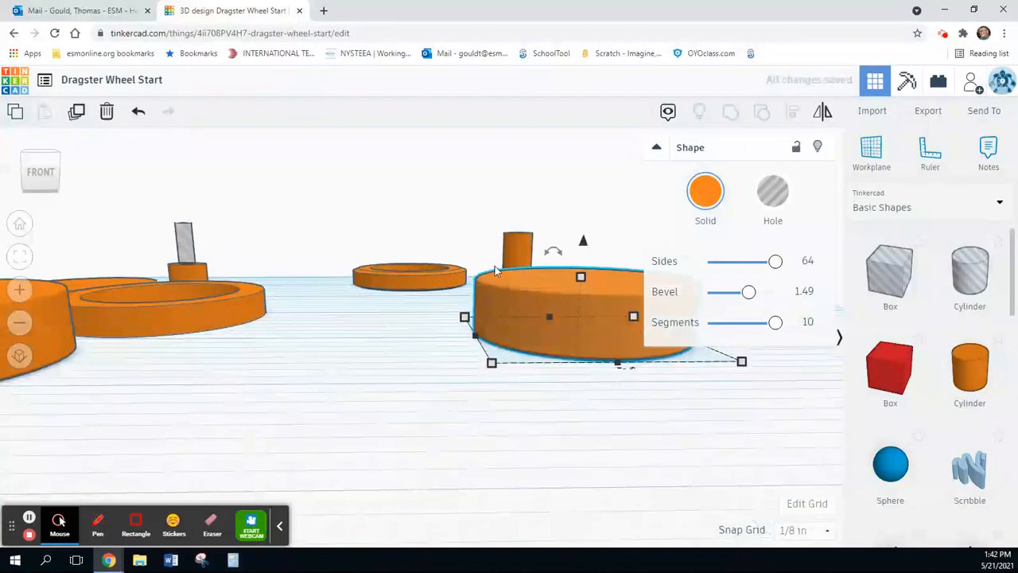
drag(749, 292, 776, 291)
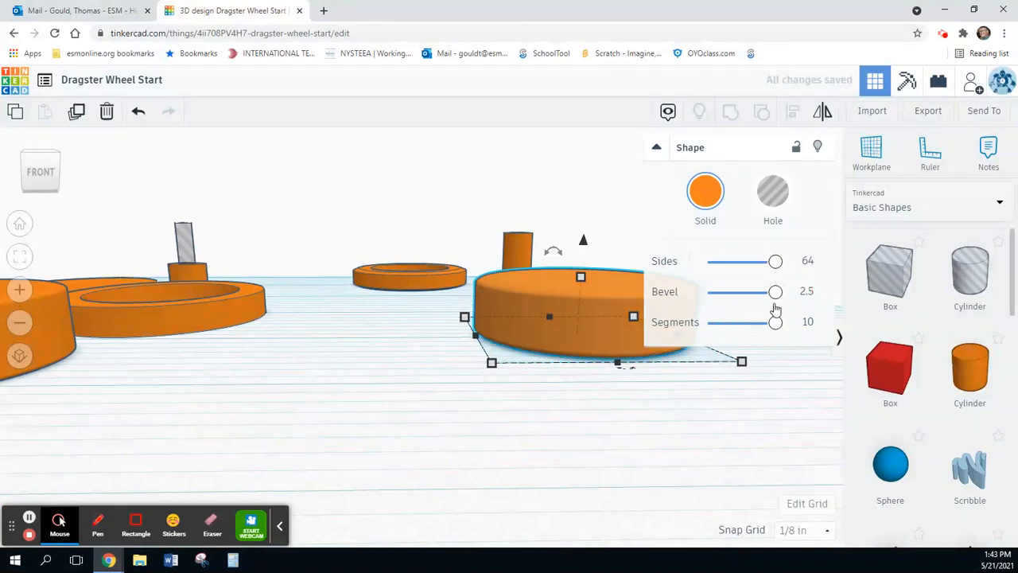
right_drag(614, 413, 593, 372)
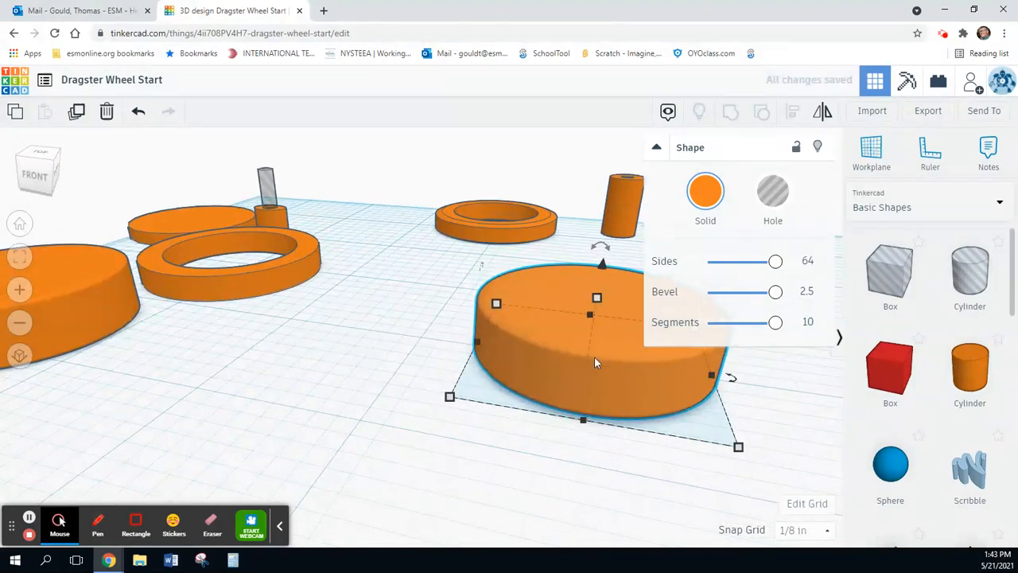
drag(582, 356, 435, 311)
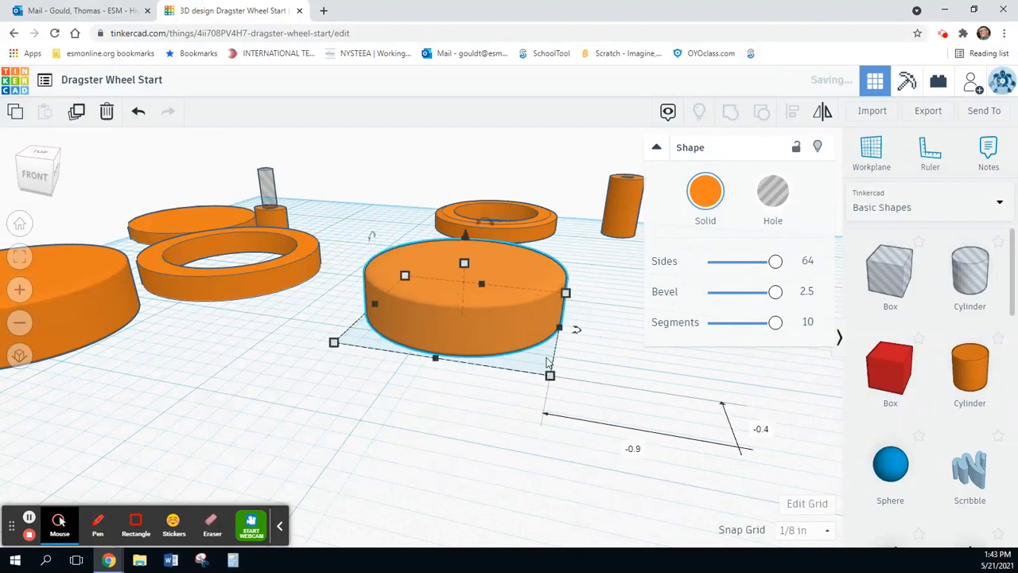
Step: Duplicate the finished hub and move the copy forward until it stands beside the new disc
click(625, 231)
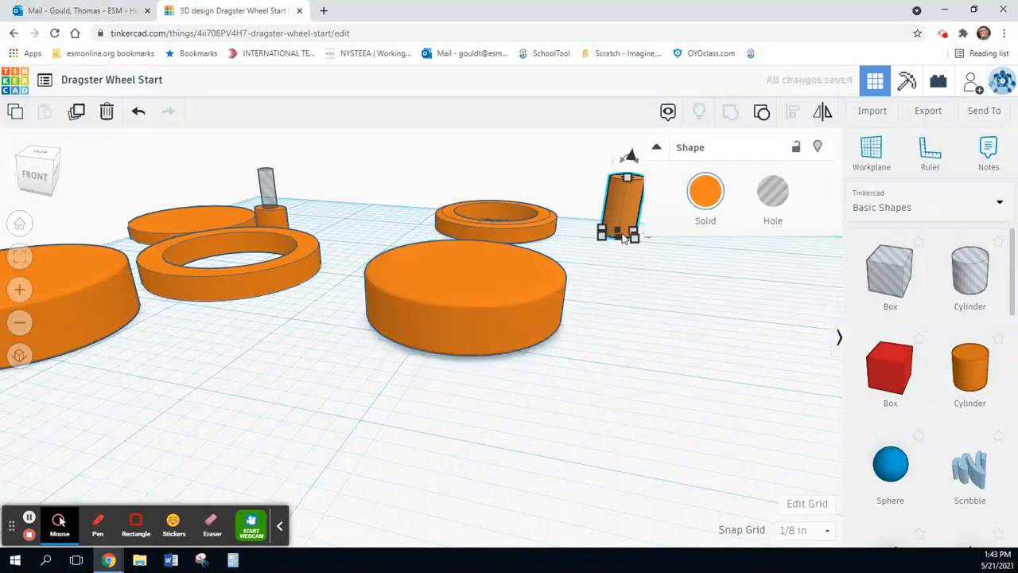
click(75, 114)
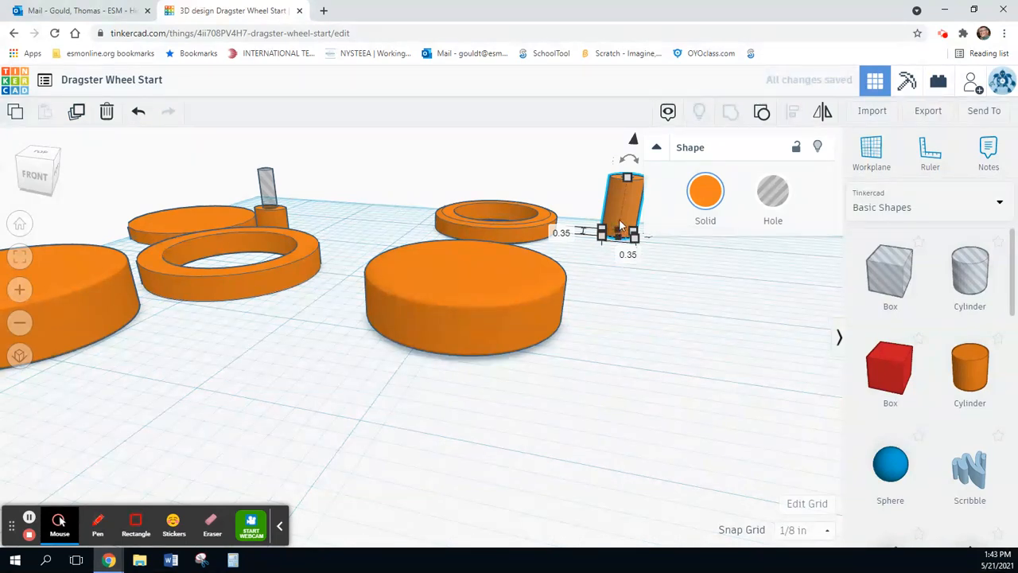
key(Down)
key(Down)
key(Down)
key(Down)
key(Down)
key(Down)
key(Down)
key(Down)
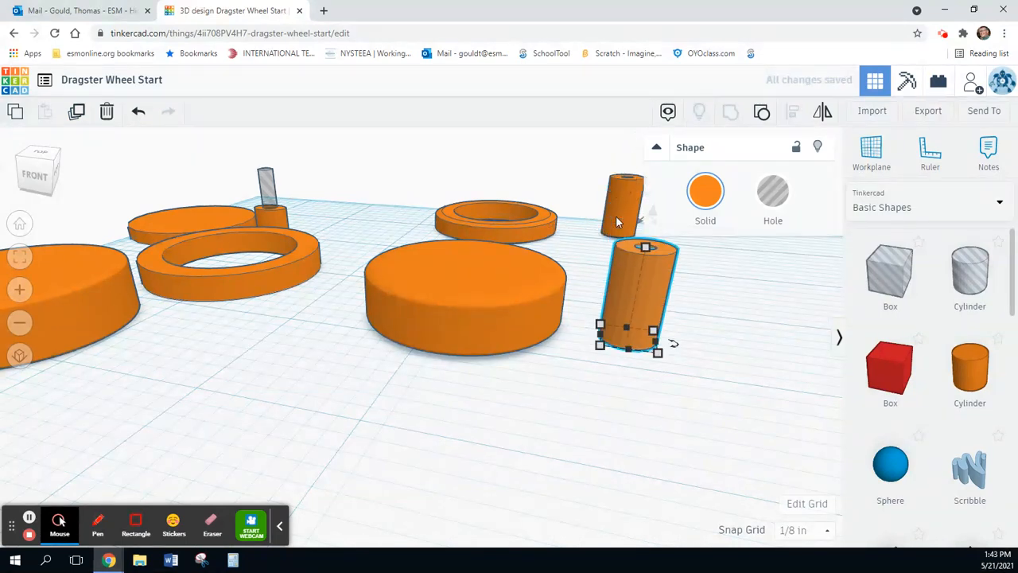
Step: Shift the hub copy sideways to the front of the new disc and back up against the disc's edge
key(Left)
key(Left)
key(Left)
key(Left)
key(Left)
key(Left)
key(Left)
key(Left)
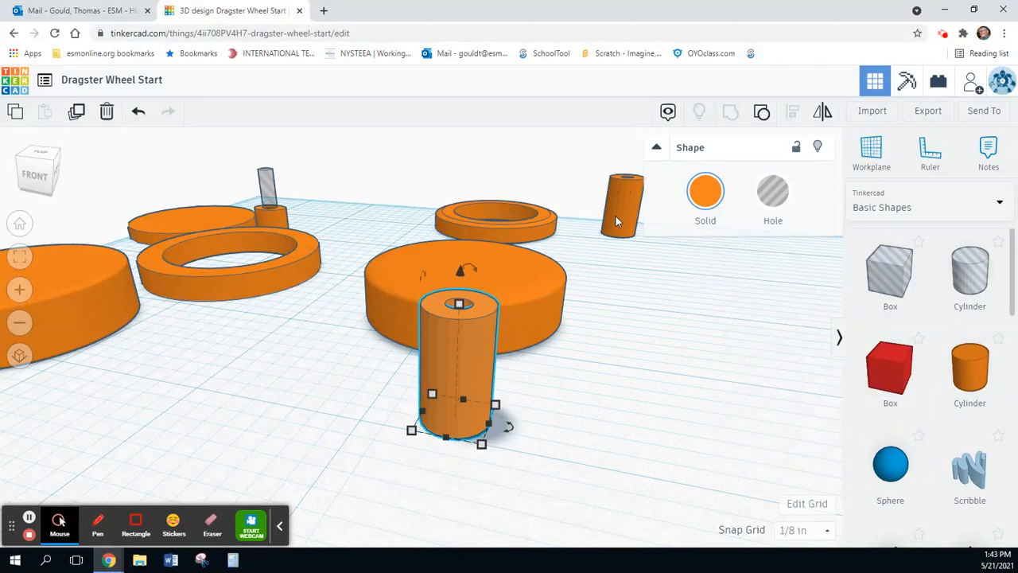
key(Up)
key(Up)
key(Up)
key(Up)
key(Up)
key(Up)
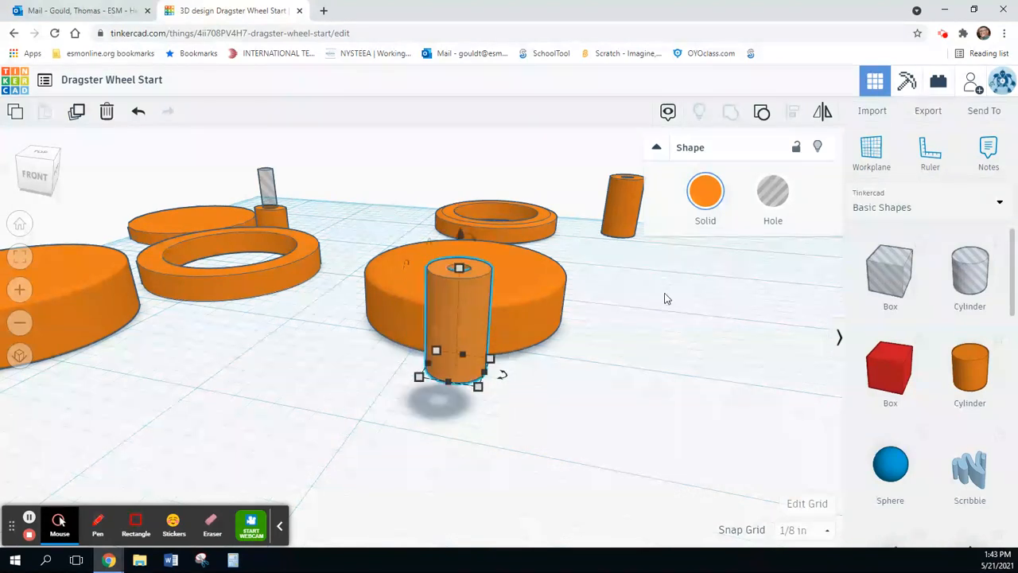
Step: Align the hub copy and the new disc so they are centred on each other sideways and in height
drag(606, 348, 367, 298)
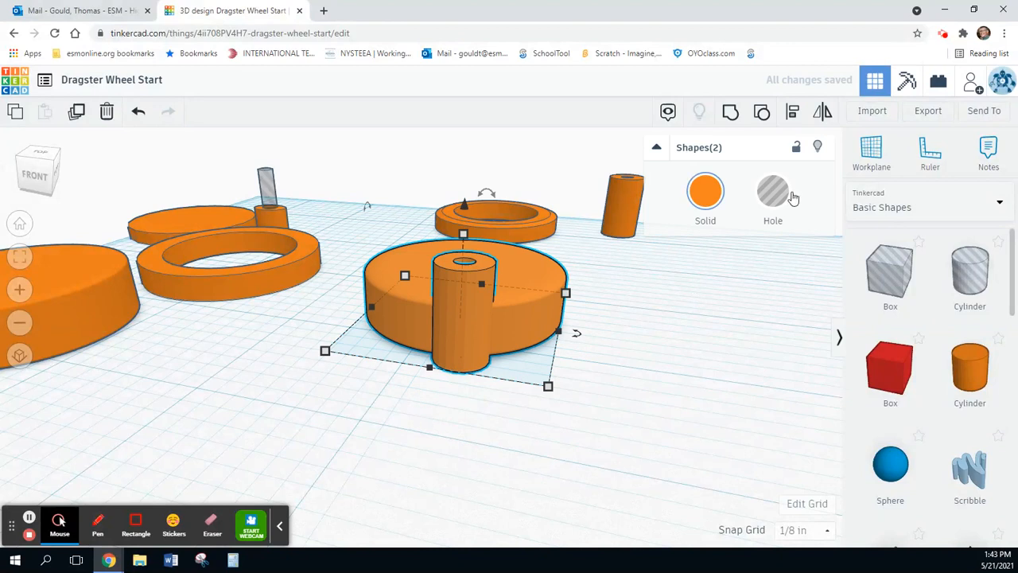
click(793, 114)
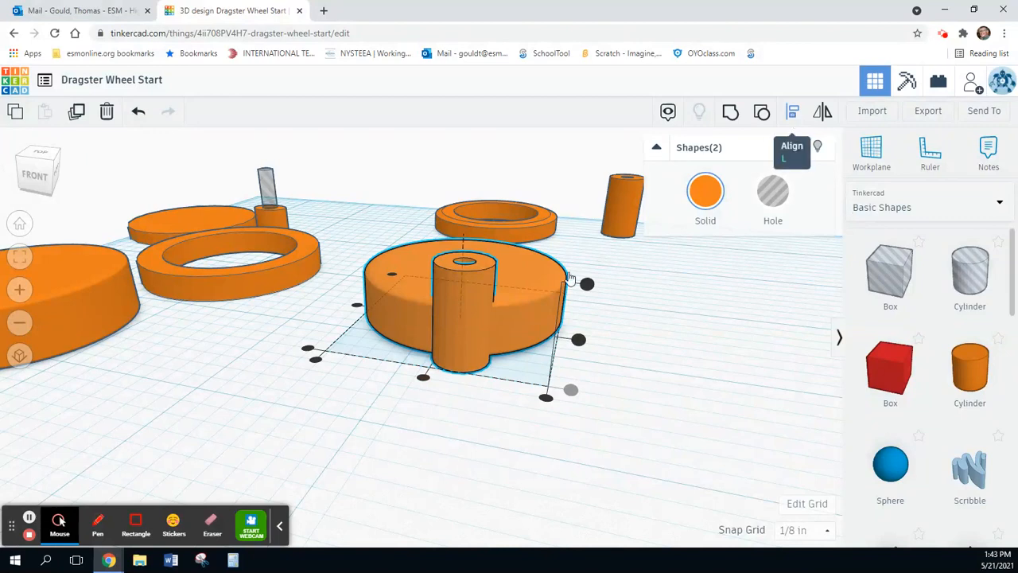
click(423, 377)
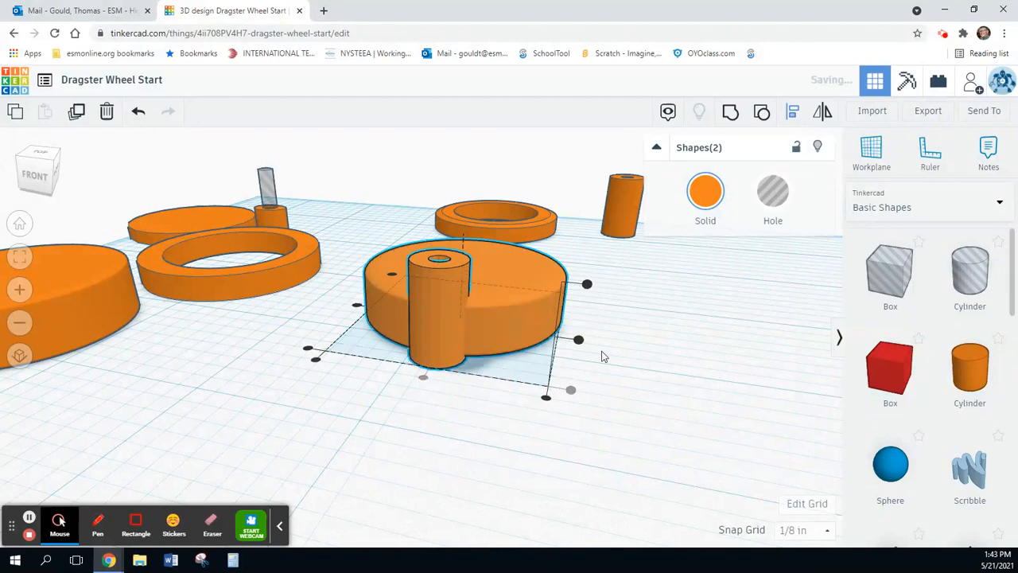
click(578, 339)
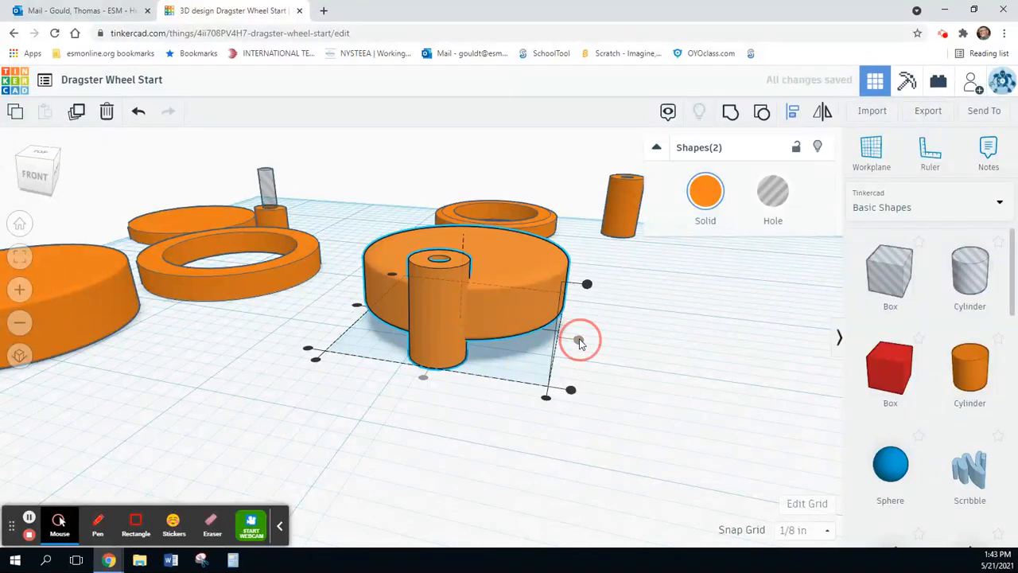
click(590, 360)
right_drag(603, 377, 628, 361)
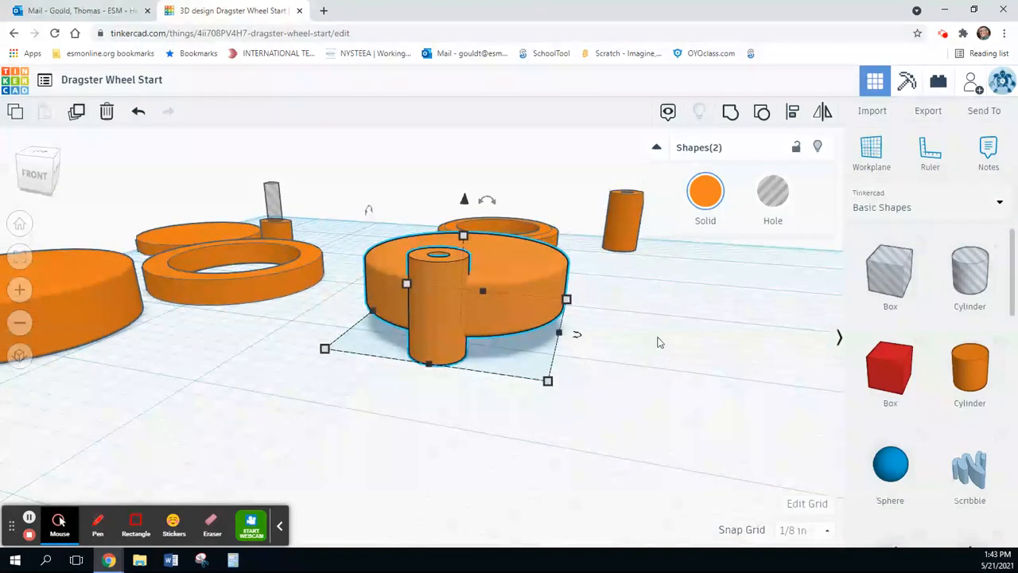
Step: Align the bottoms of the hub copy and the disc, and centre the two front to back
click(792, 115)
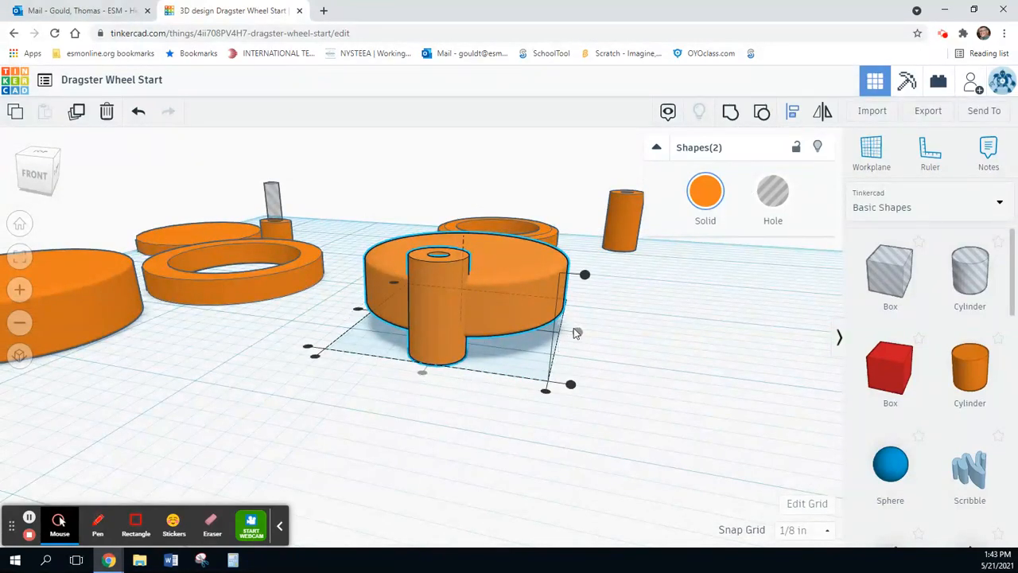
right_drag(592, 419, 593, 376)
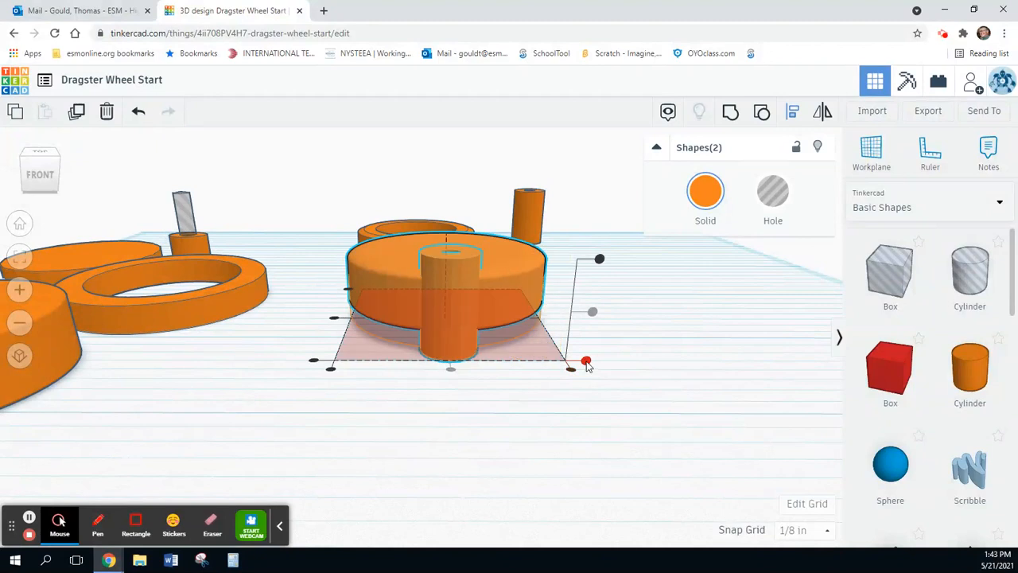
click(585, 360)
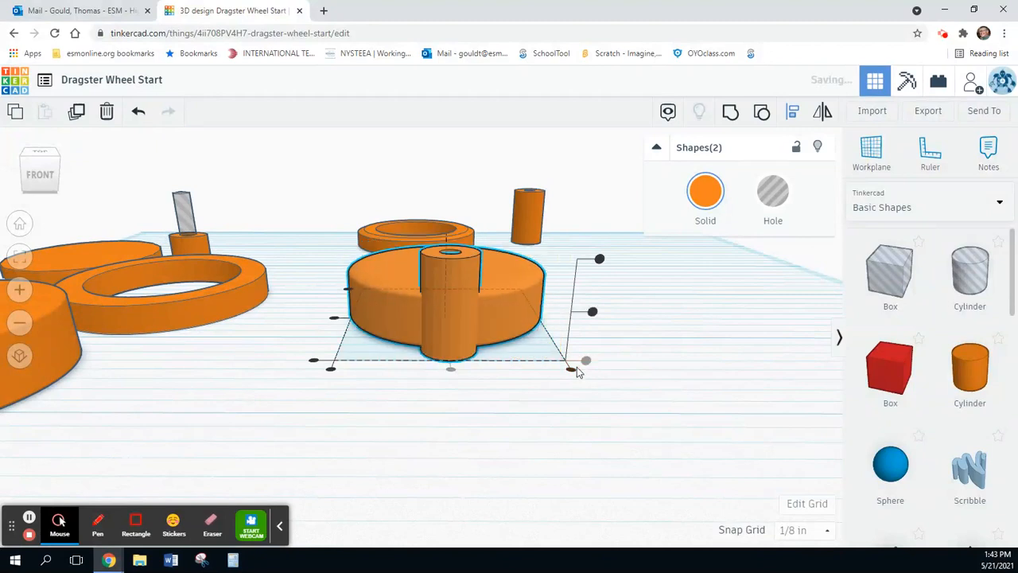
click(334, 319)
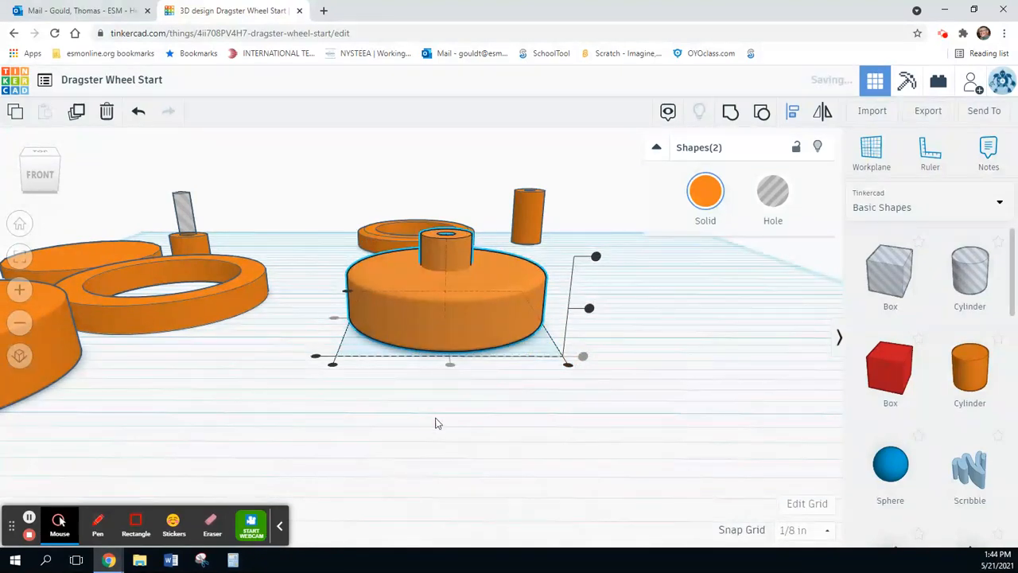
right_drag(445, 414, 446, 391)
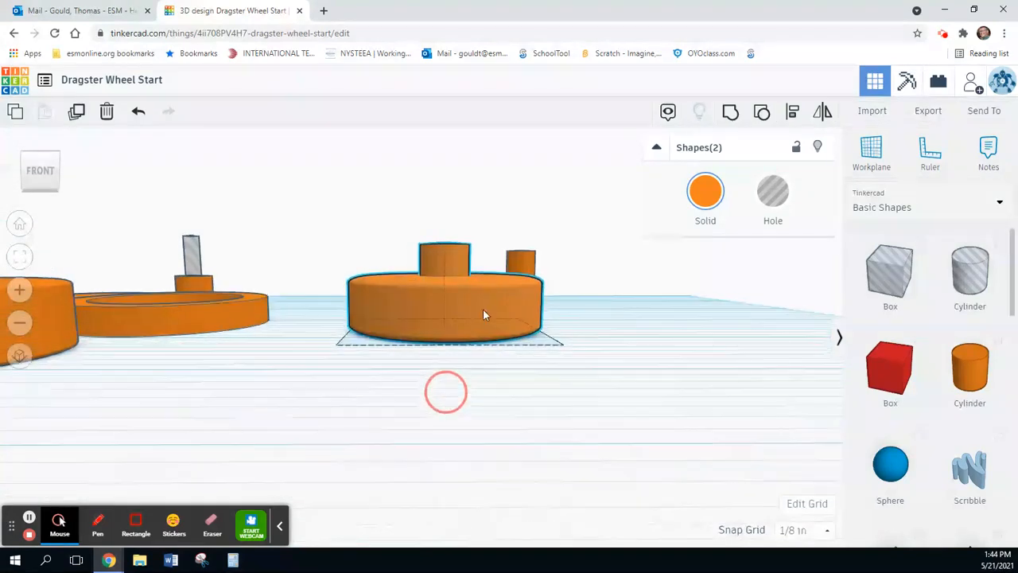
Step: Raise only the hub copy slightly so its base sits above the base of the disc
click(637, 308)
click(457, 259)
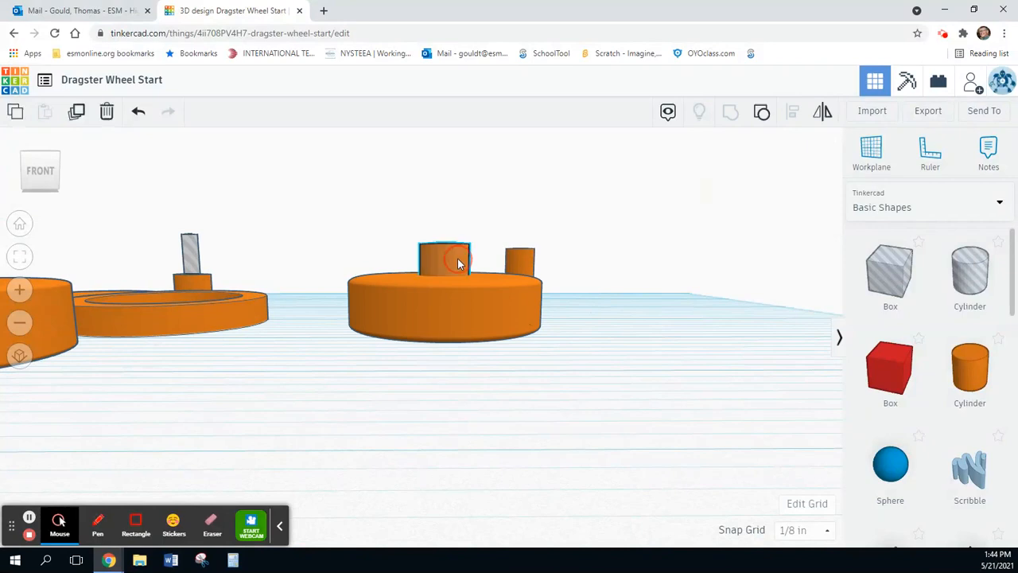
mouse_move(444, 208)
mouse_down()
mouse_move(446, 186)
mouse_move(450, 199)
mouse_up()
right_drag(564, 338, 502, 443)
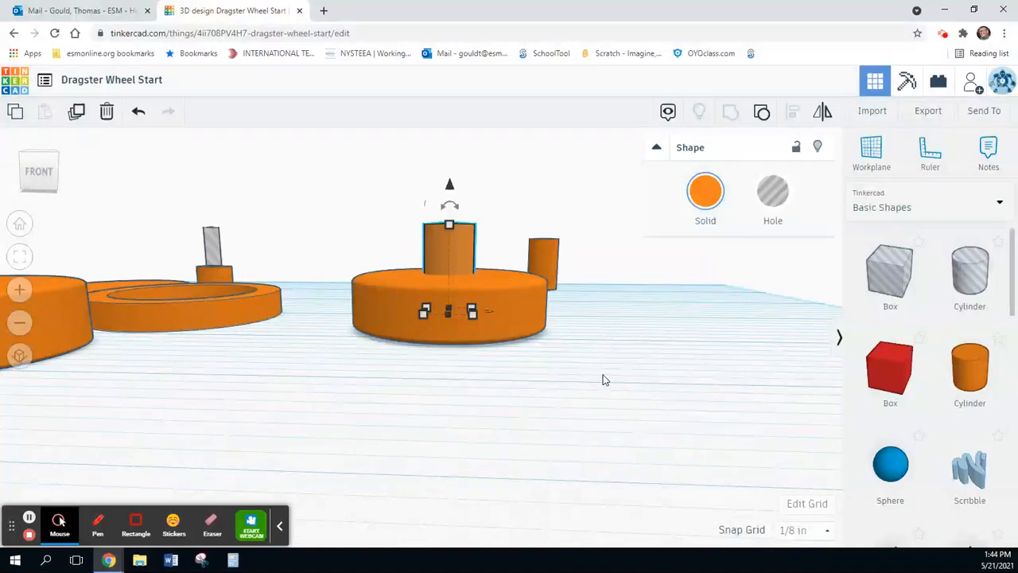
right_drag(593, 418, 593, 421)
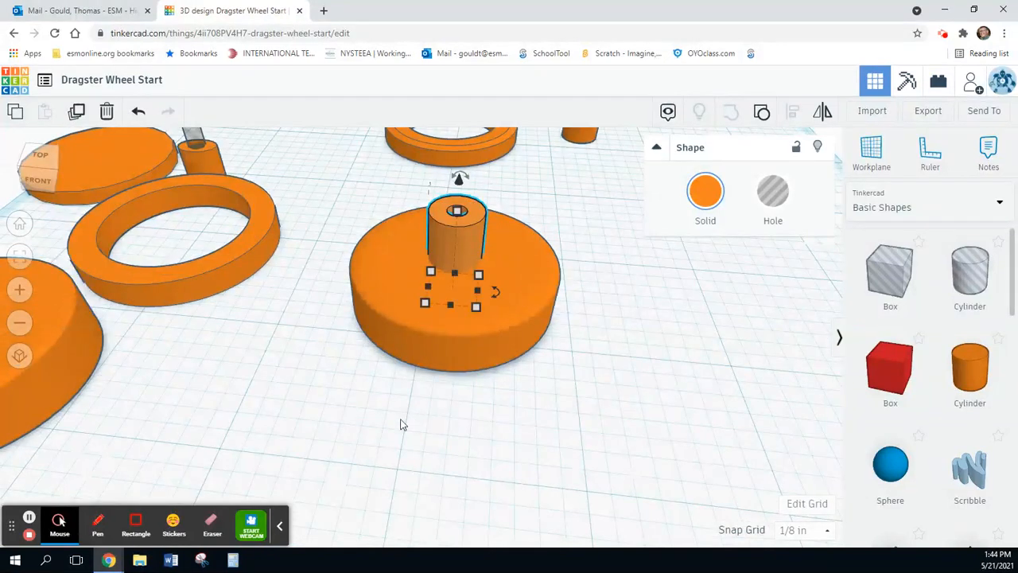